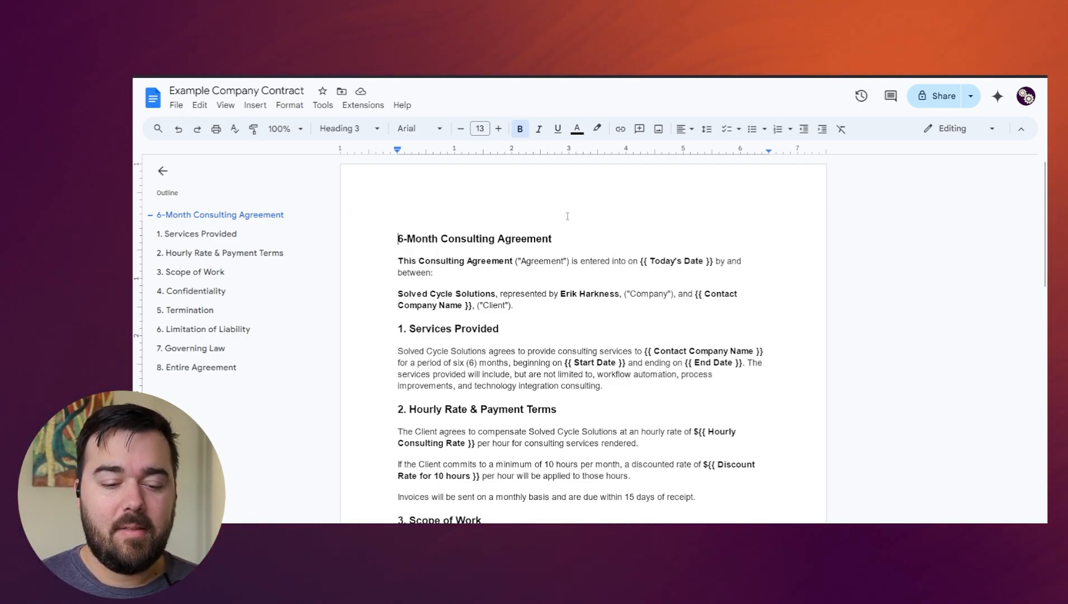
# - Review the placeholder tags in the contract template, from Today's Date through the hourly and discount rates
pyautogui.scroll(-1, 555, 263)
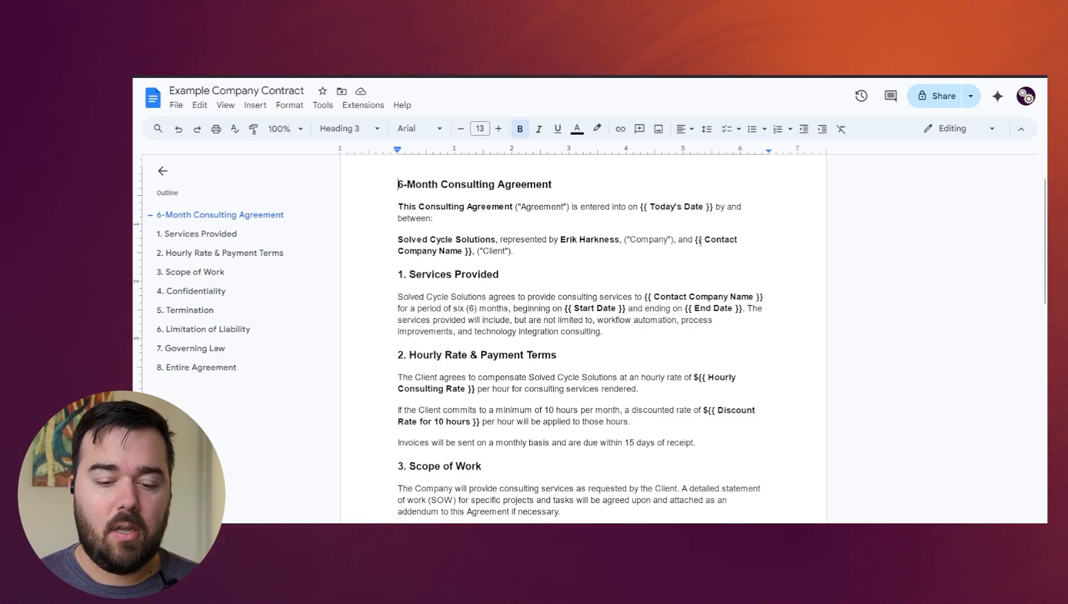
pyautogui.scroll(-1, 564, 290)
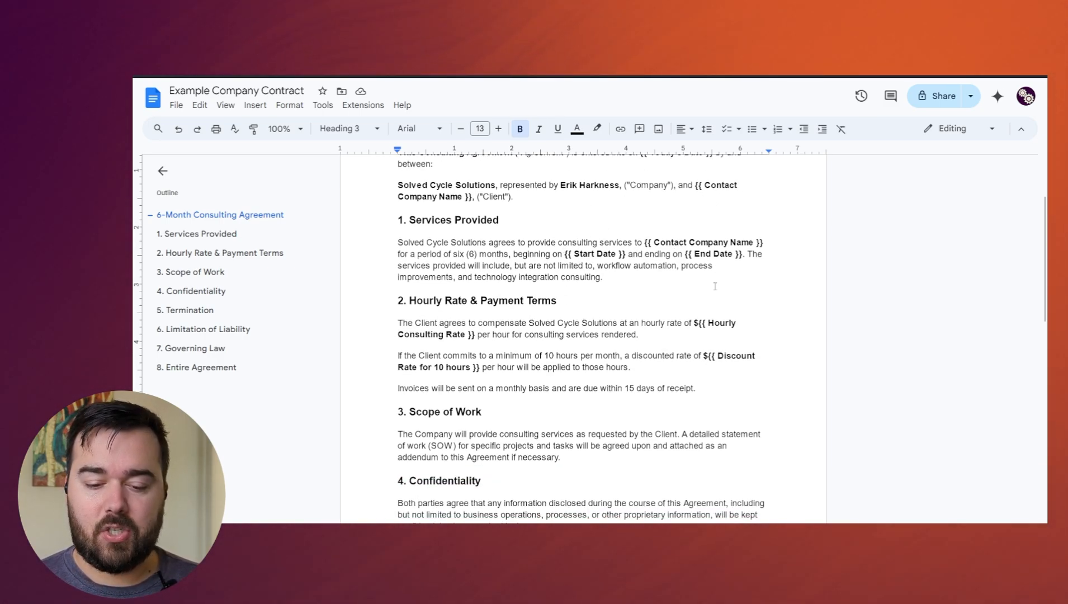
pyautogui.scroll(-2, 401, 285)
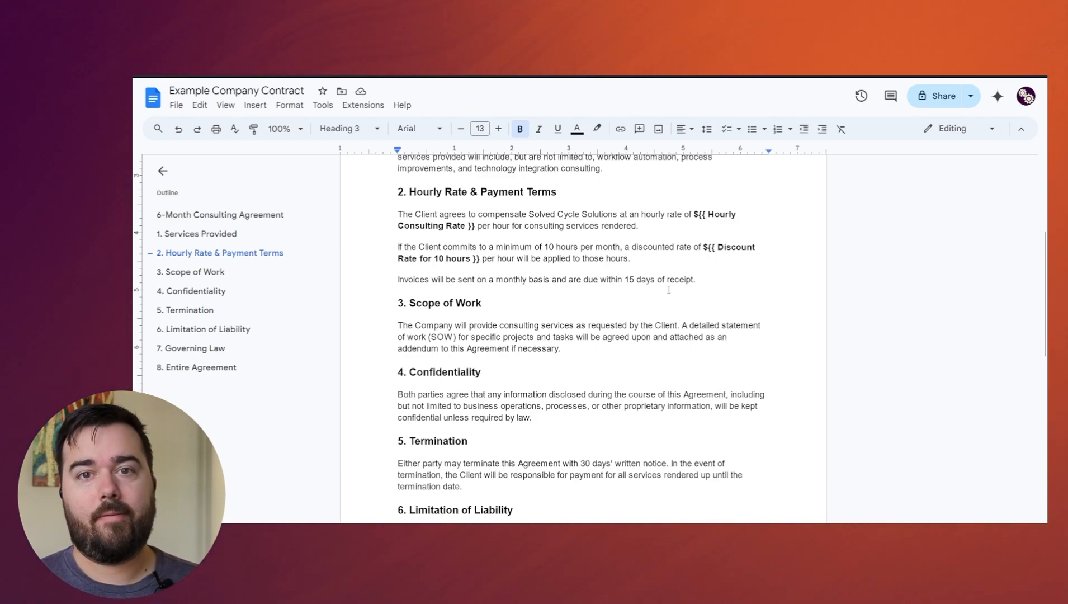
pyautogui.scroll(3, 547, 327)
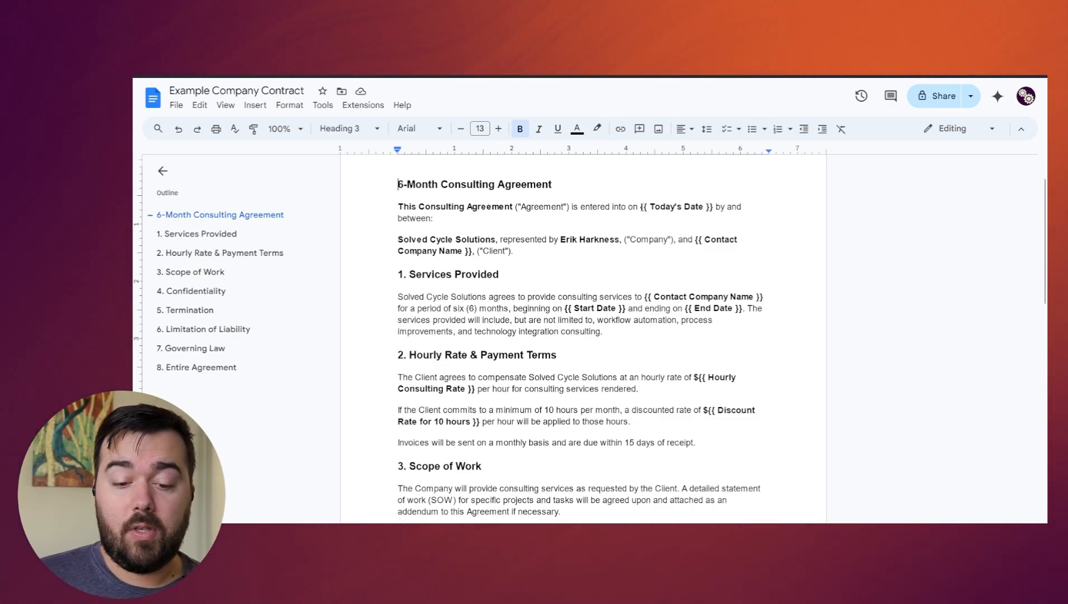
pyautogui.moveTo(640, 207); pyautogui.dragTo(698, 204)
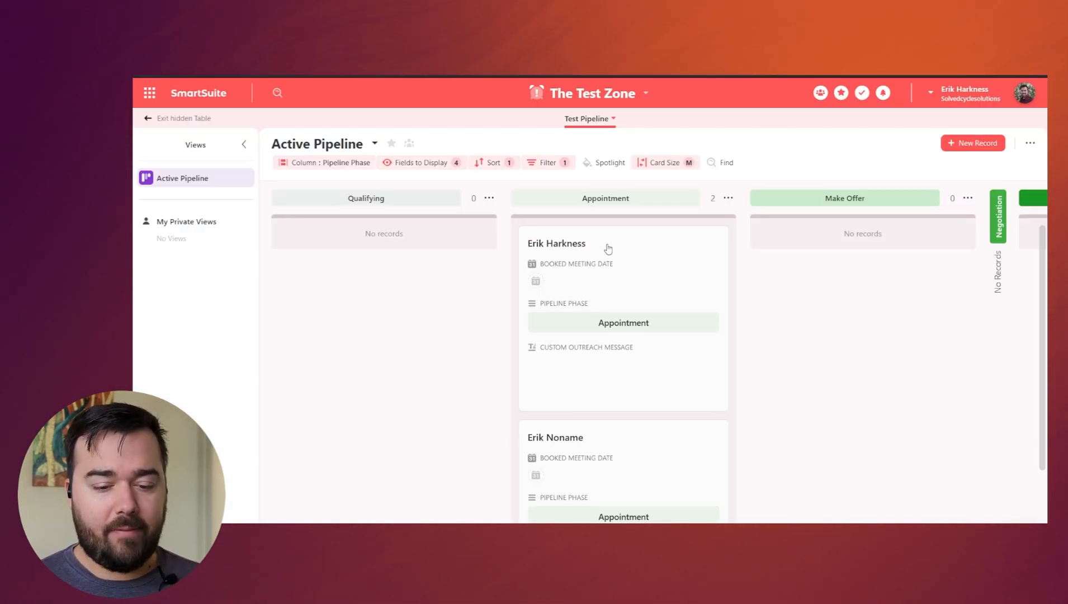
# - In SmartSuite's Active Pipeline, set the first Appointment record's Initial Discount to 250 and move the record to the Make Offer phase
pyautogui.click(626, 270)
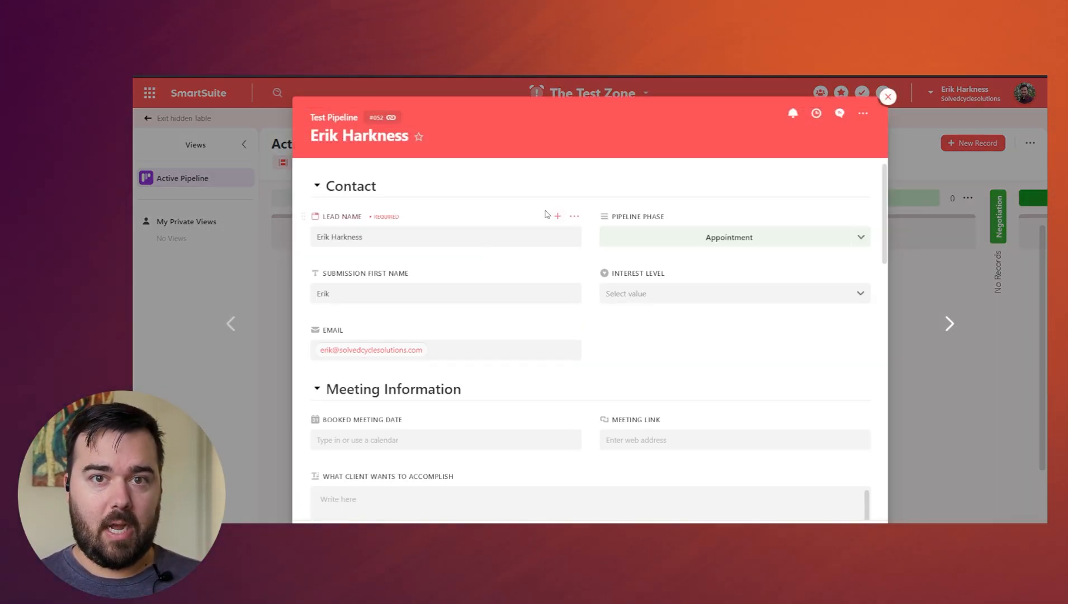
pyautogui.scroll(-5, 543, 251)
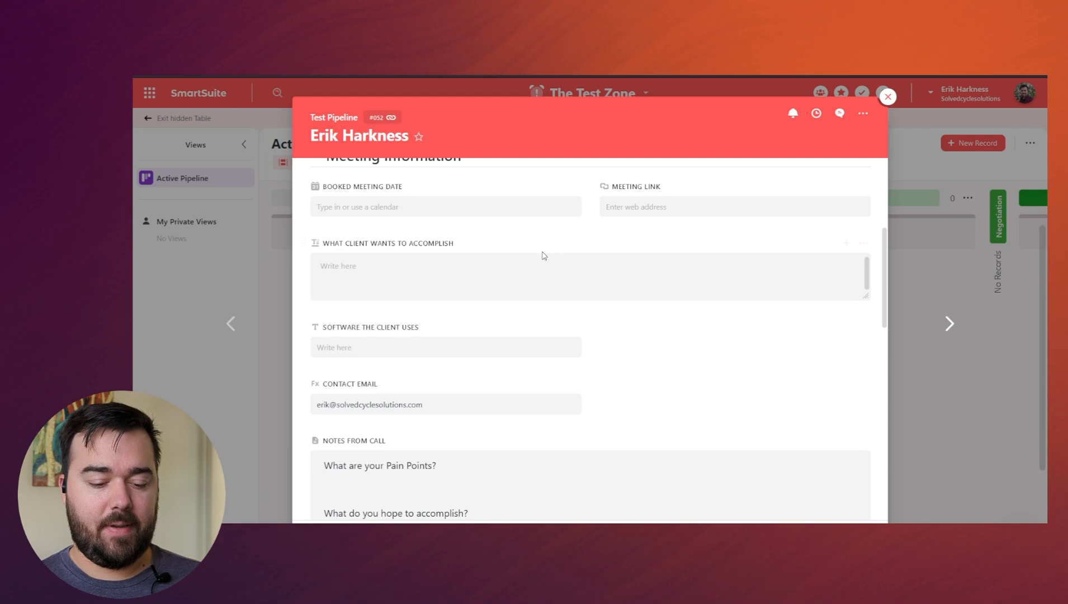
pyautogui.scroll(-8, 654, 350)
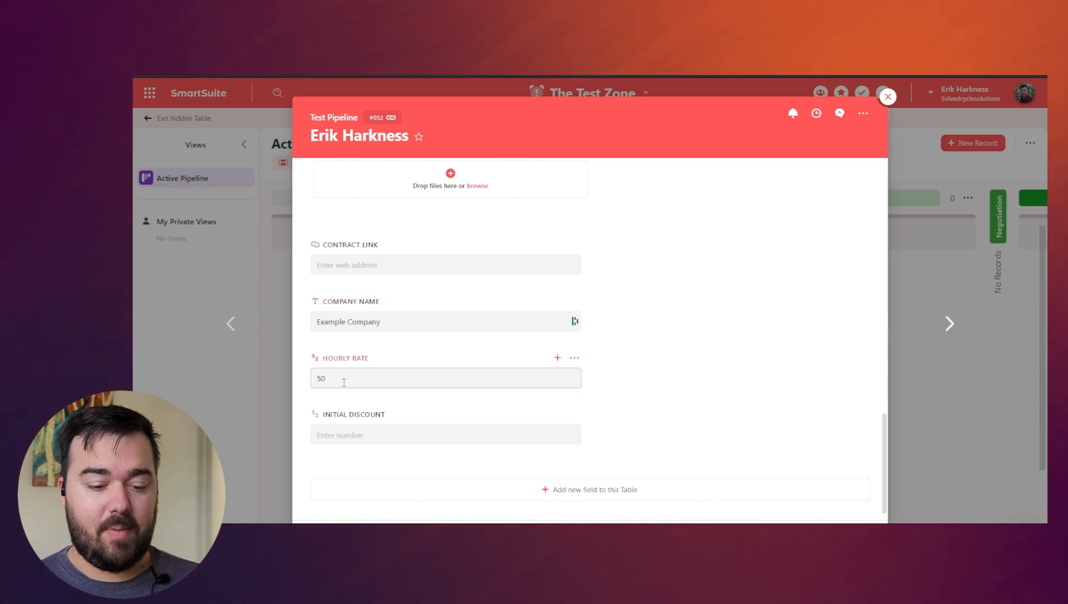
pyautogui.click(364, 439)
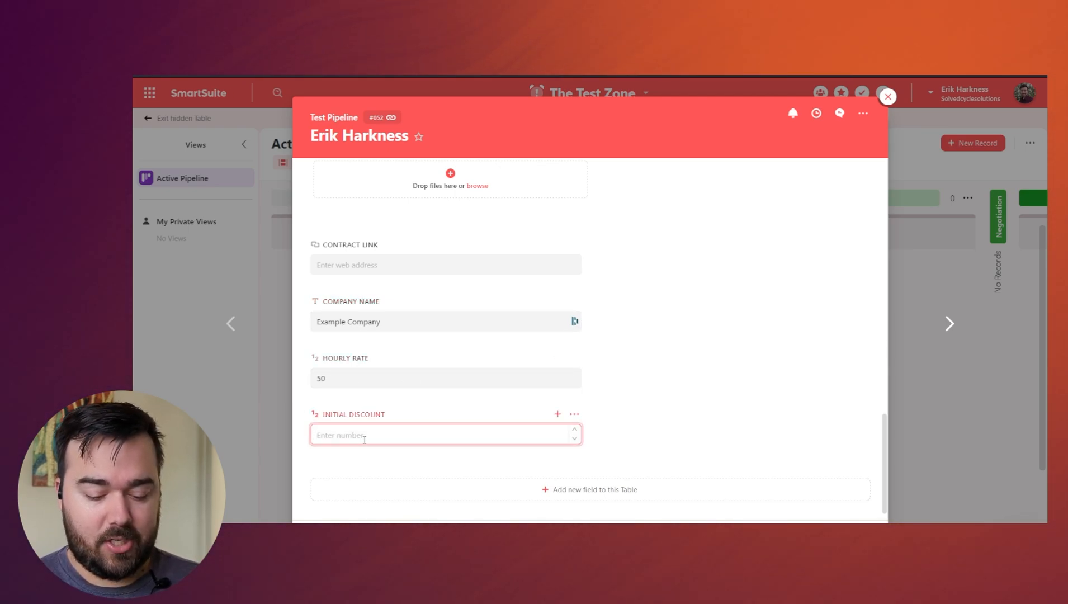
pyautogui.write('250')
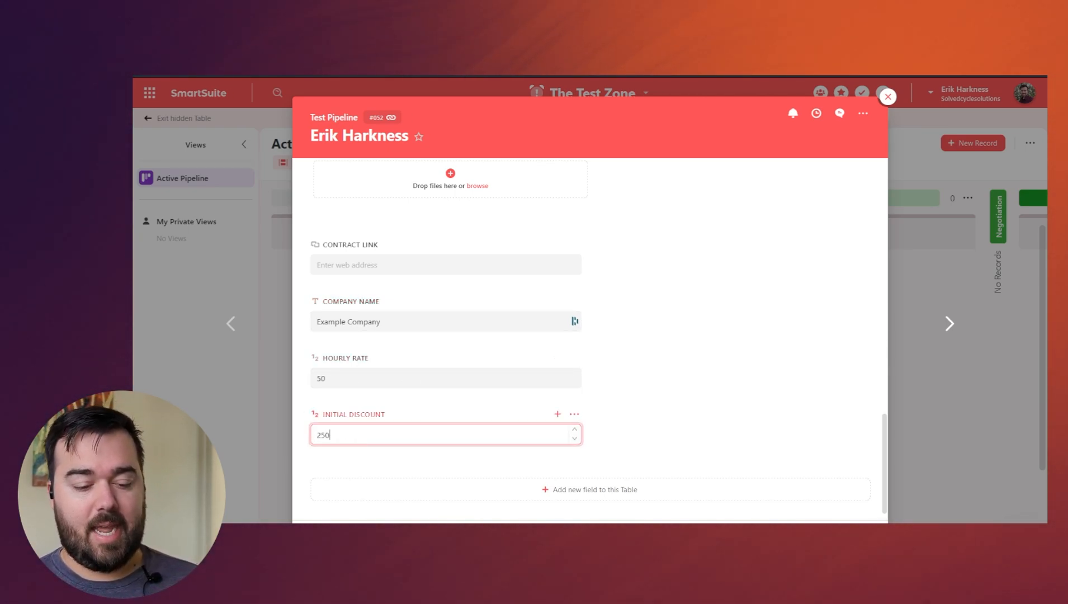
pyautogui.click(694, 371)
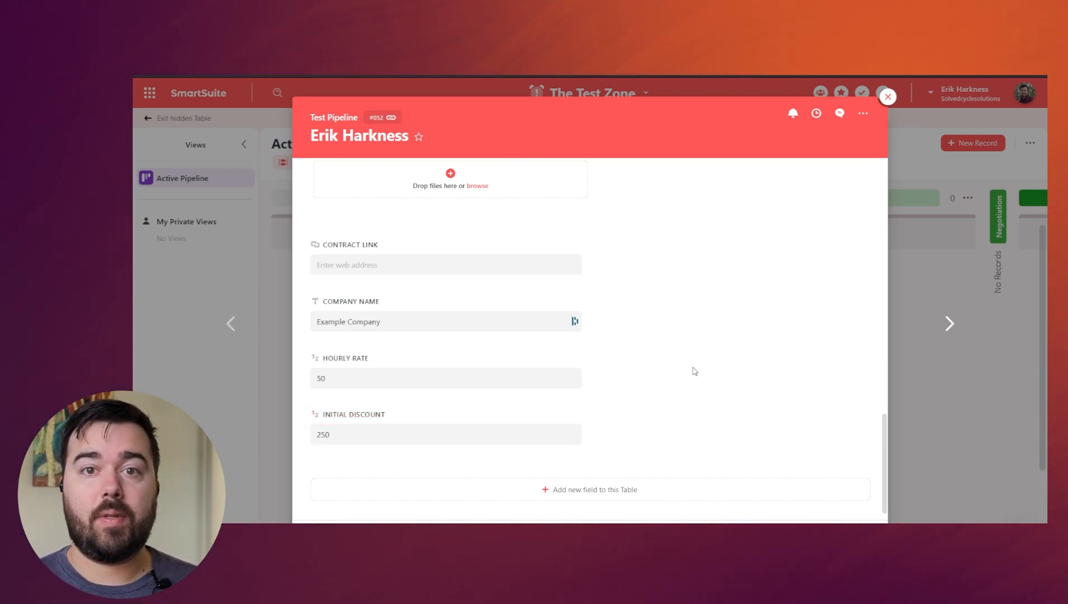
pyautogui.press('Escape')
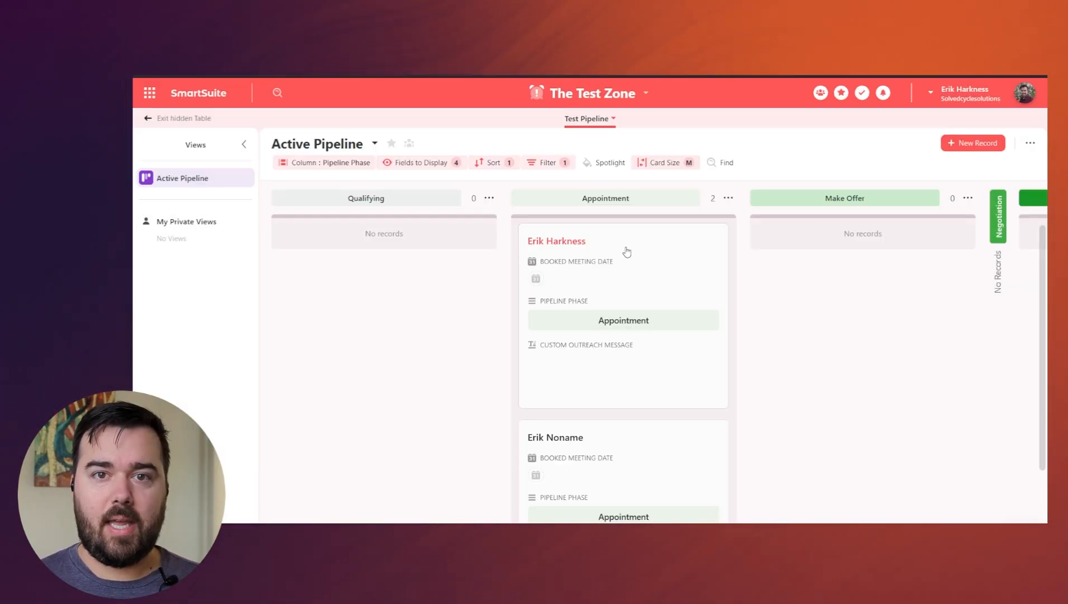
pyautogui.moveTo(633, 255); pyautogui.dragTo(824, 244)
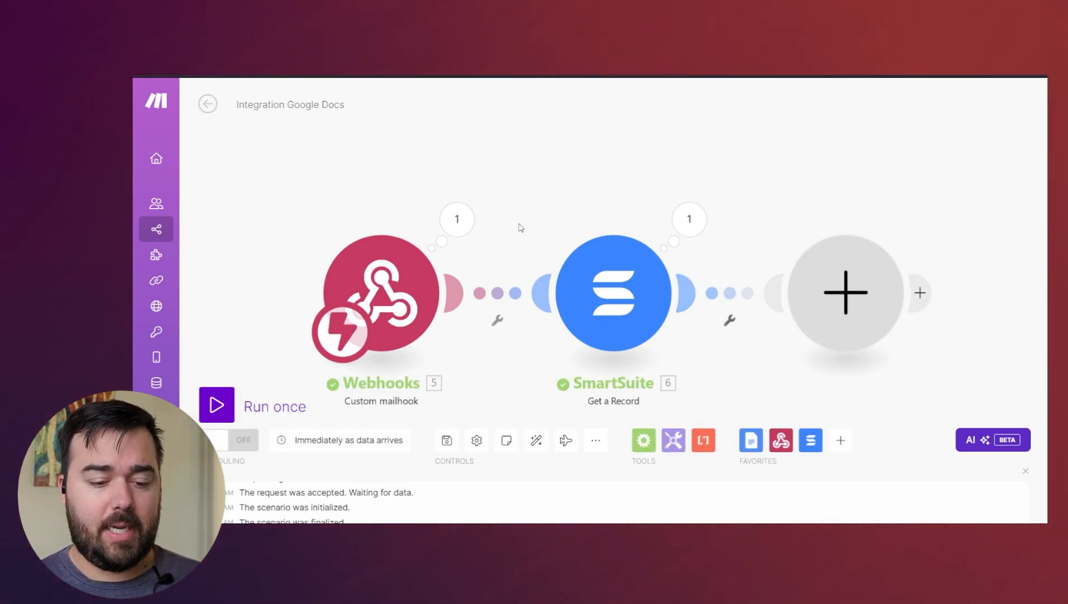
# - In the Make scenario, inspect the output bundles of the Webhooks and SmartSuite modules
pyautogui.click(456, 219)
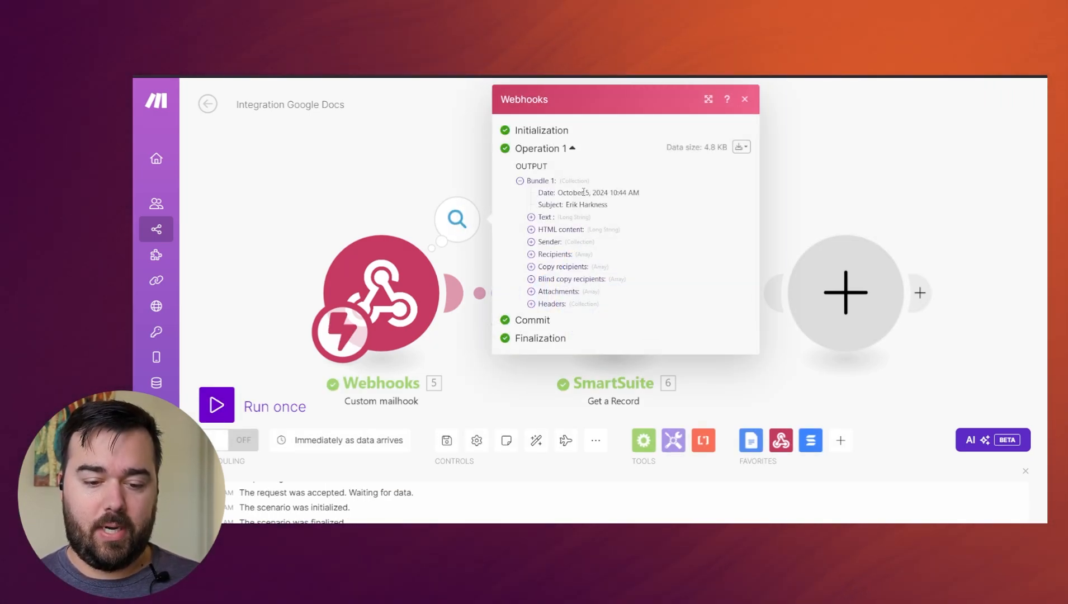
pyautogui.click(799, 188)
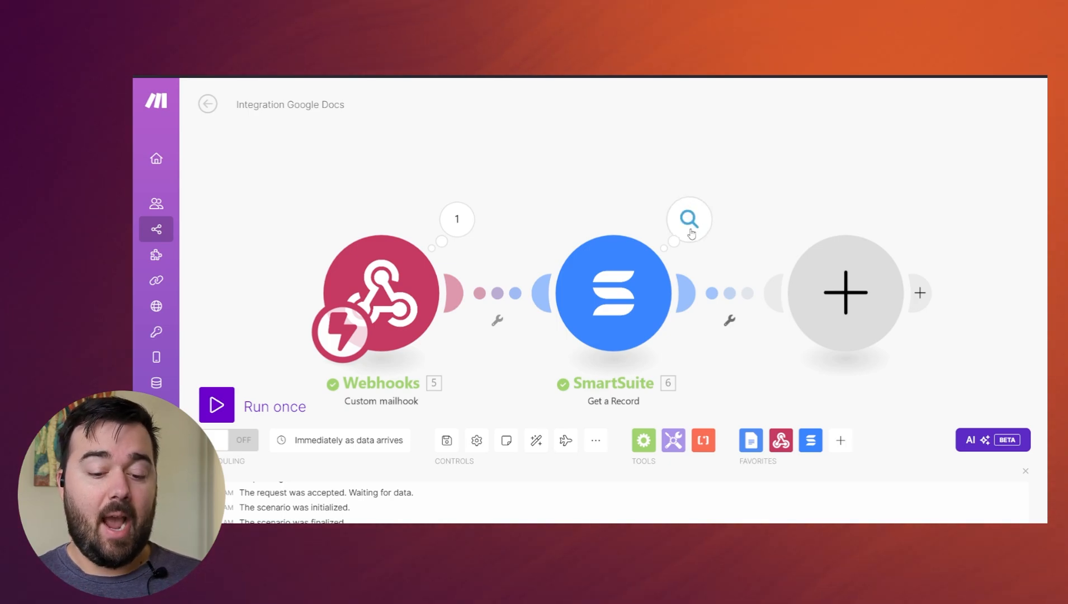
pyautogui.click(689, 219)
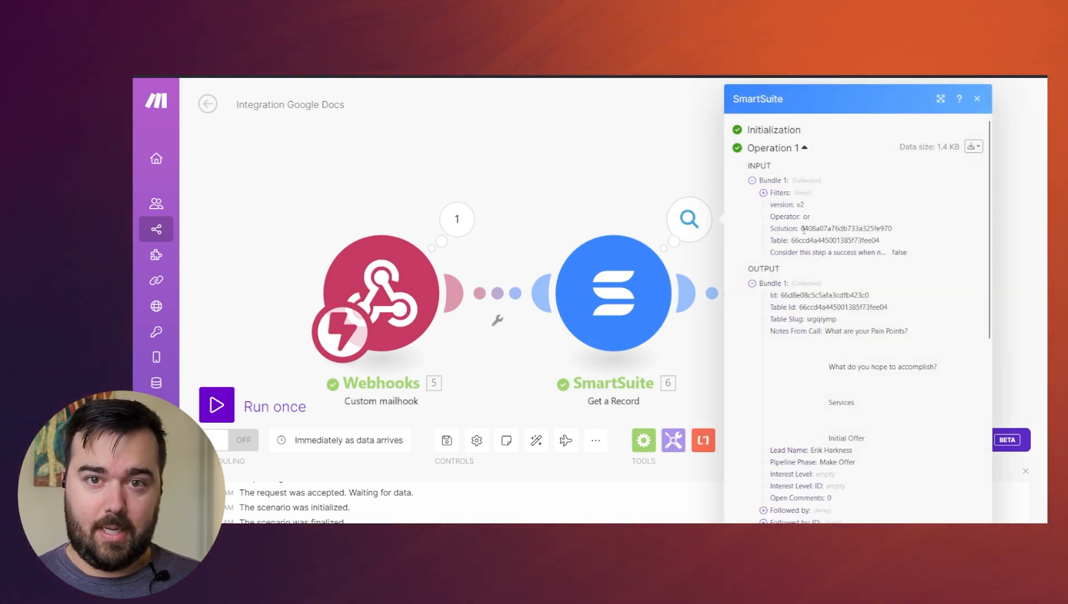
pyautogui.click(624, 179)
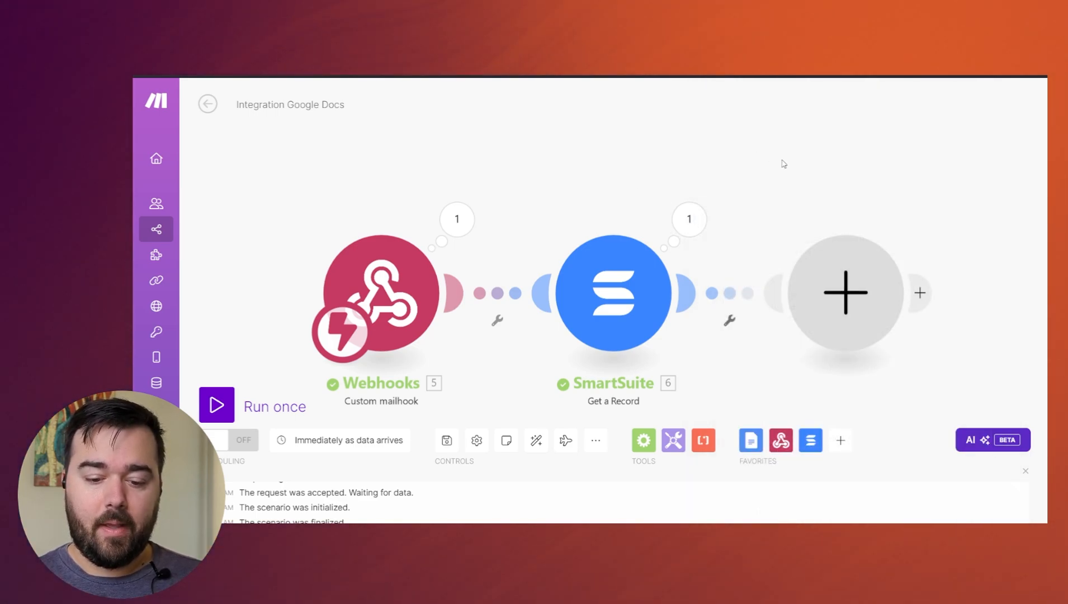
# - Add a Google Docs Create a Document from a Template module after the SmartSuite module
pyautogui.moveTo(783, 163); pyautogui.dragTo(632, 147)
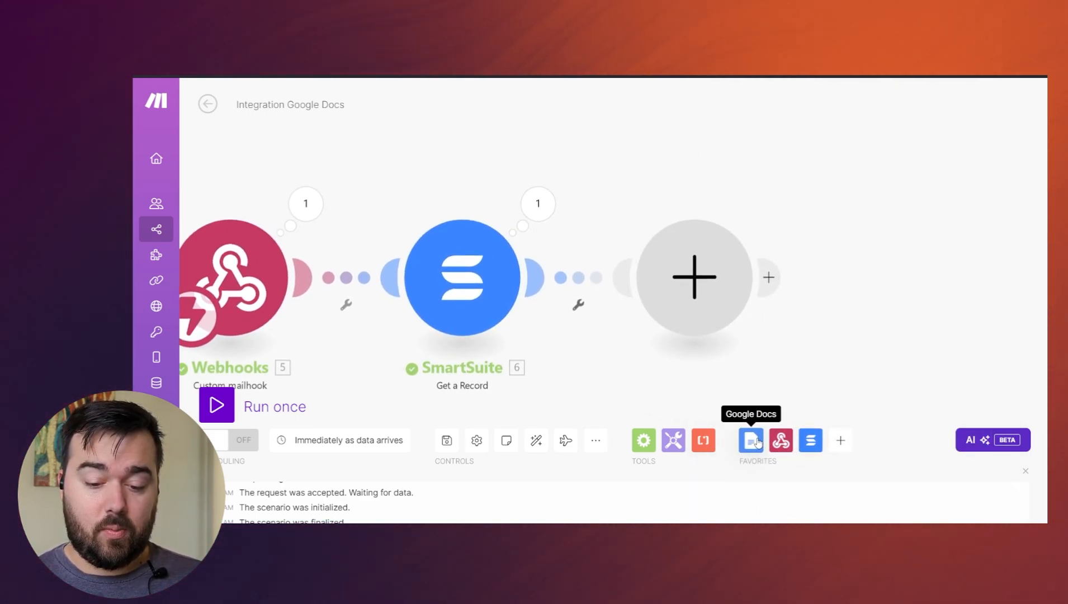
pyautogui.click(711, 286)
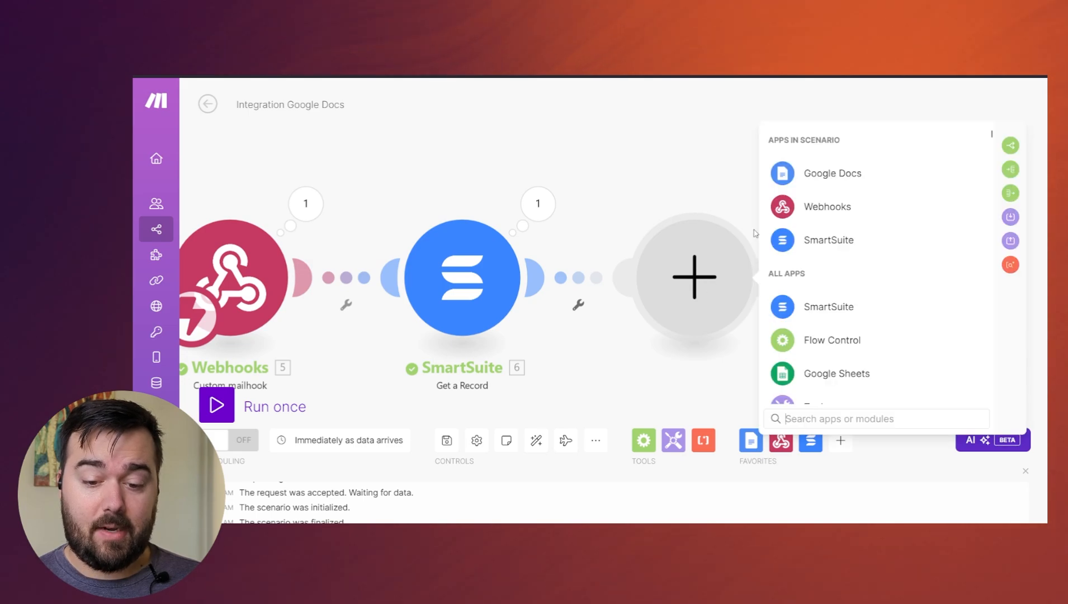
pyautogui.click(811, 176)
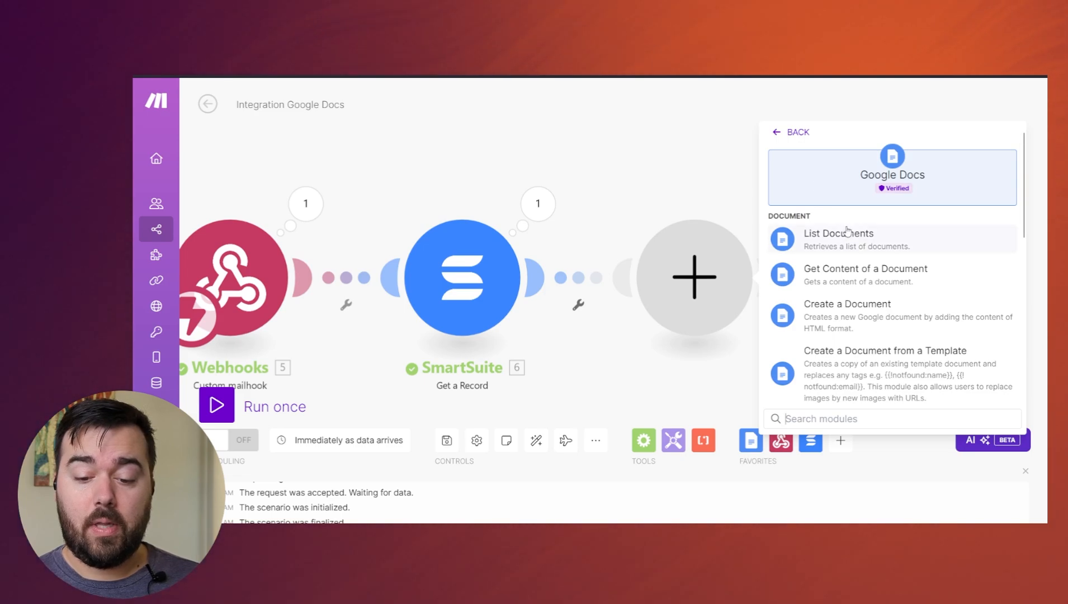
pyautogui.scroll(-5, 861, 246)
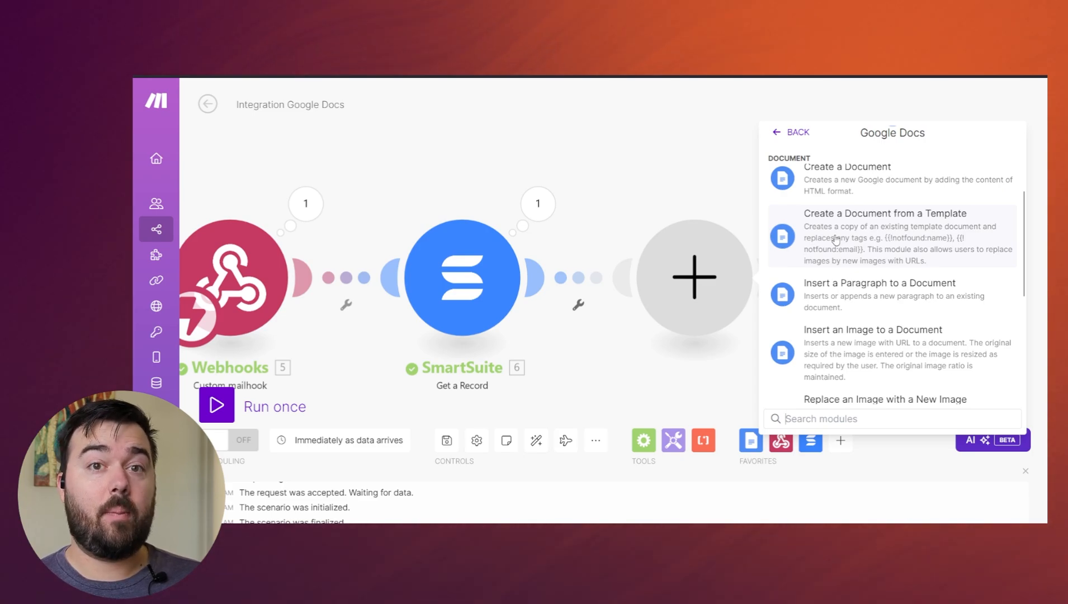
pyautogui.click(836, 240)
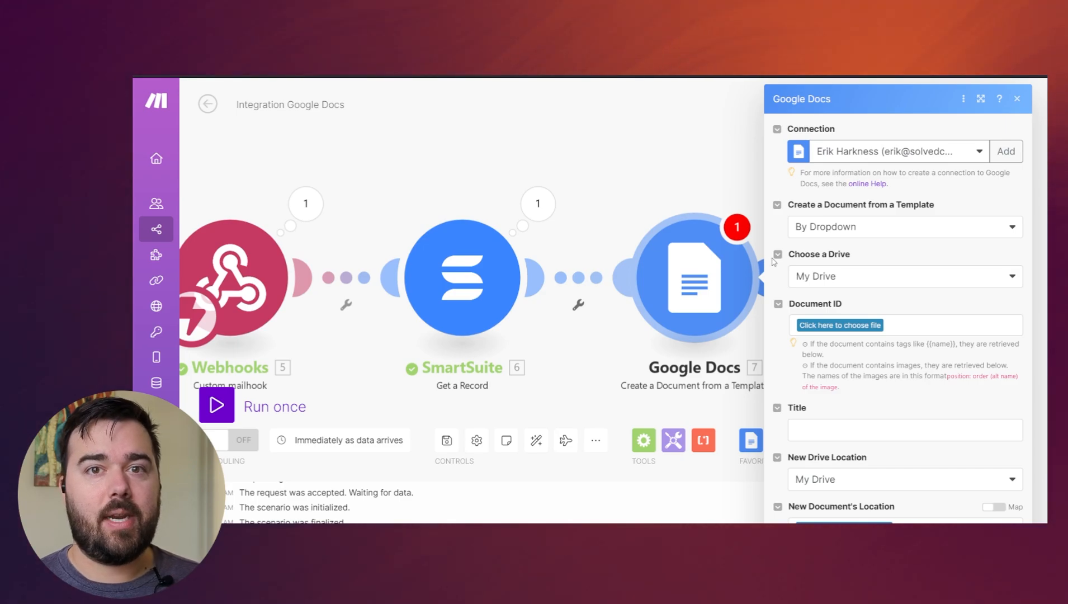
# - Configure the Google Docs module to pick its template By Dropdown from My Drive
pyautogui.click(680, 275)
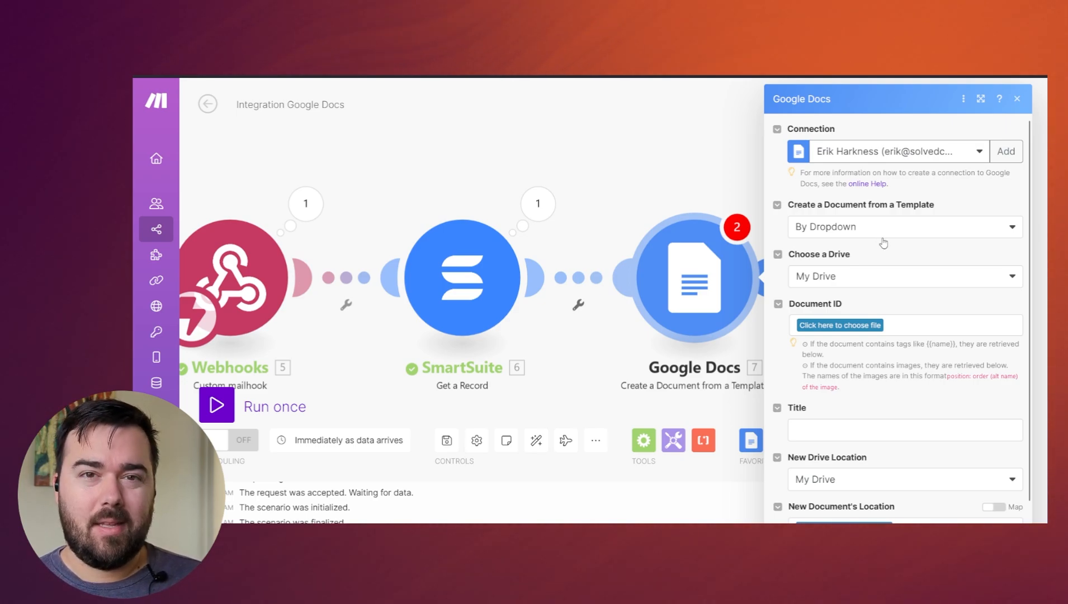
pyautogui.click(848, 237)
pyautogui.click(862, 267)
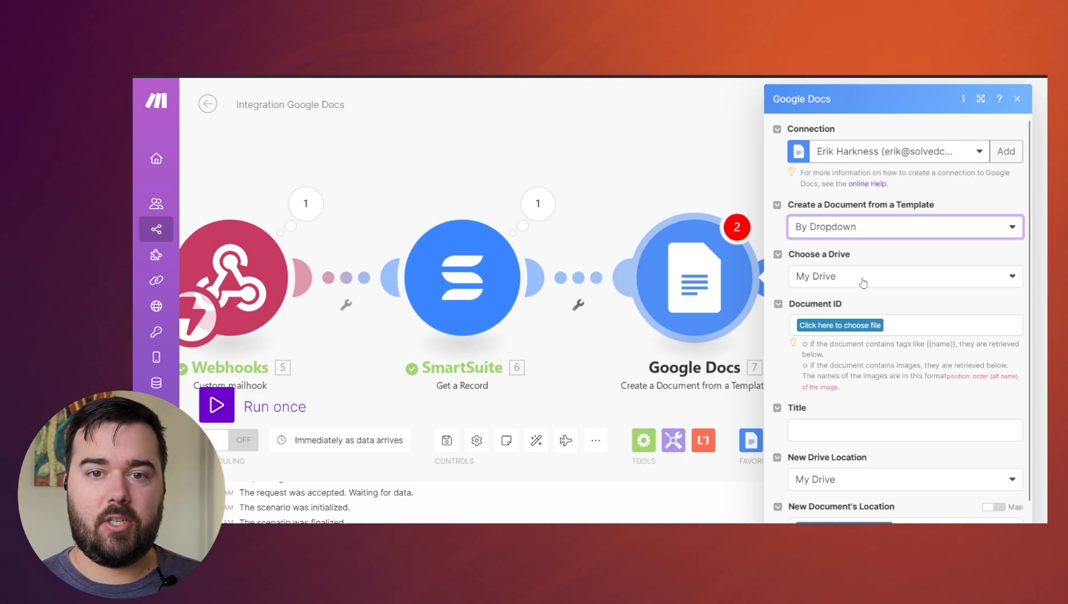
pyautogui.click(830, 278)
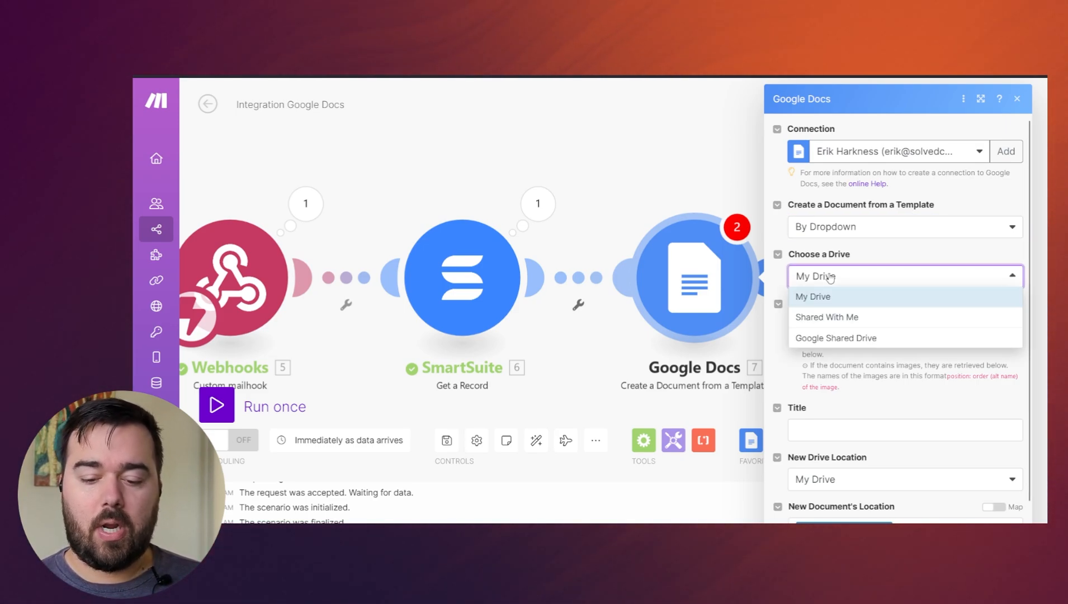
pyautogui.click(835, 296)
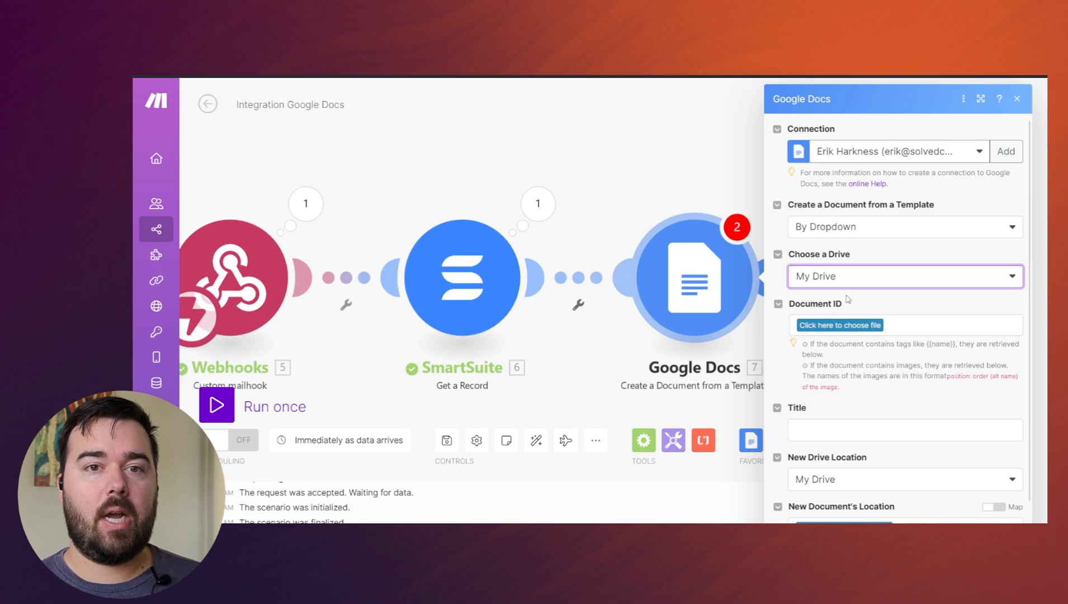
# - Choose Example Company Contract in Test Folder as the template document and review its value fields
pyautogui.click(840, 325)
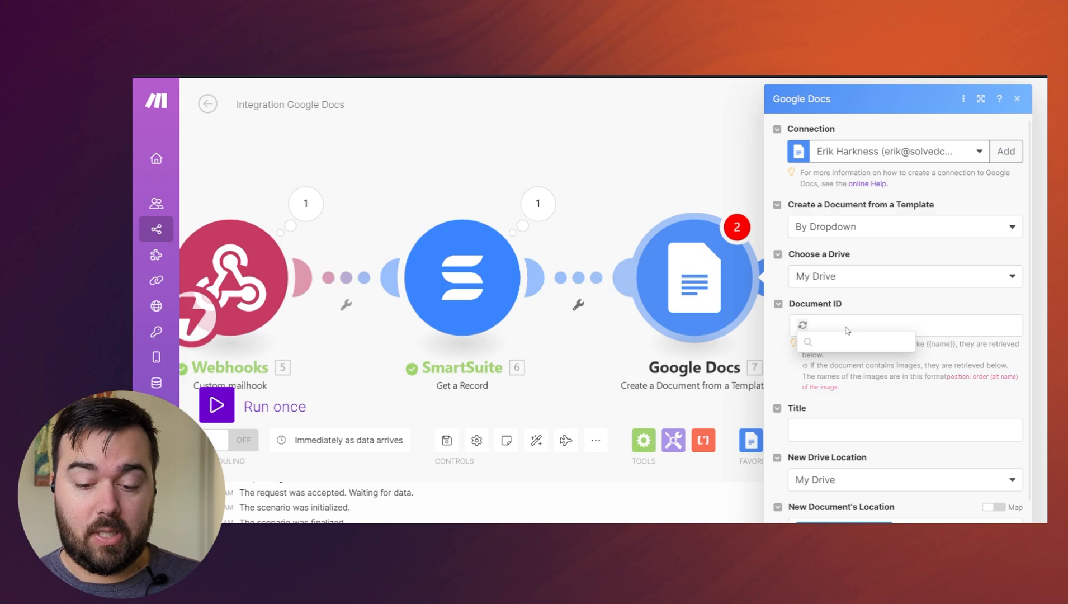
pyautogui.write('test')
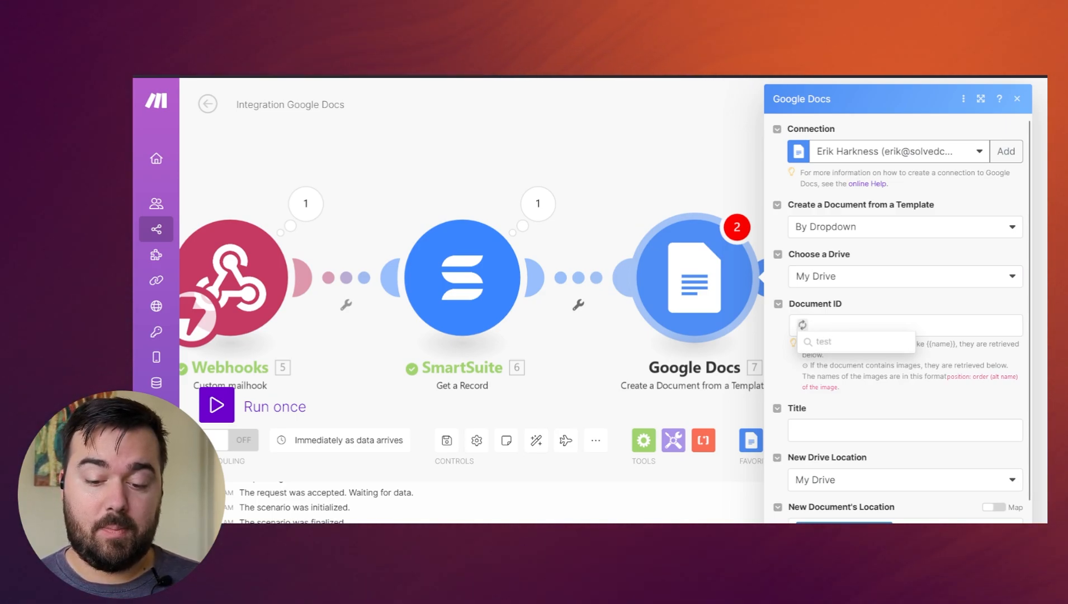
pyautogui.scroll(-1, 855, 342)
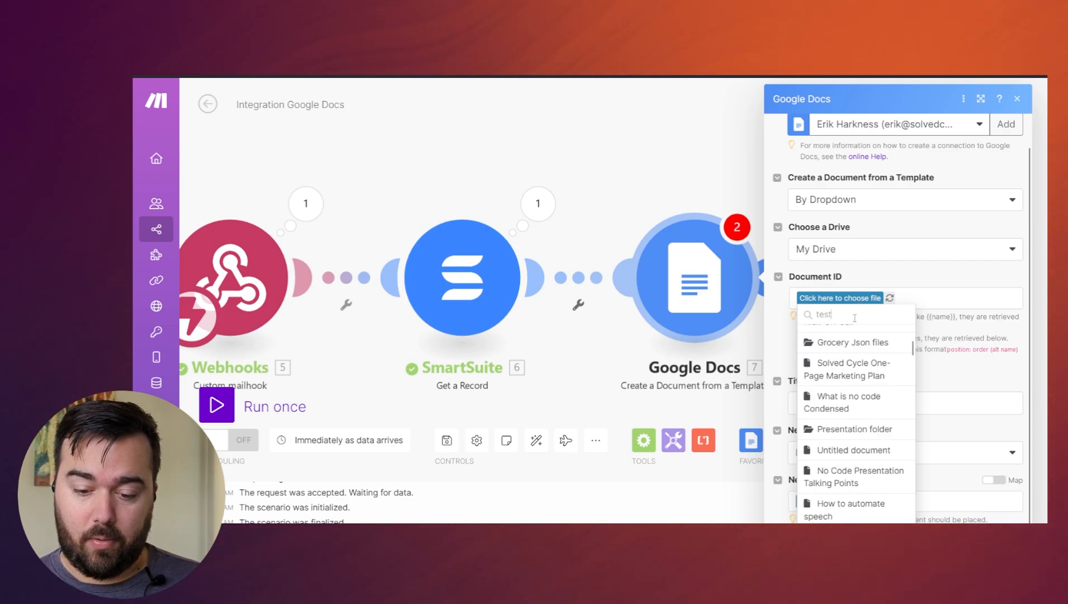
pyautogui.write('fo')
pyautogui.press('Left')
pyautogui.press('Left')
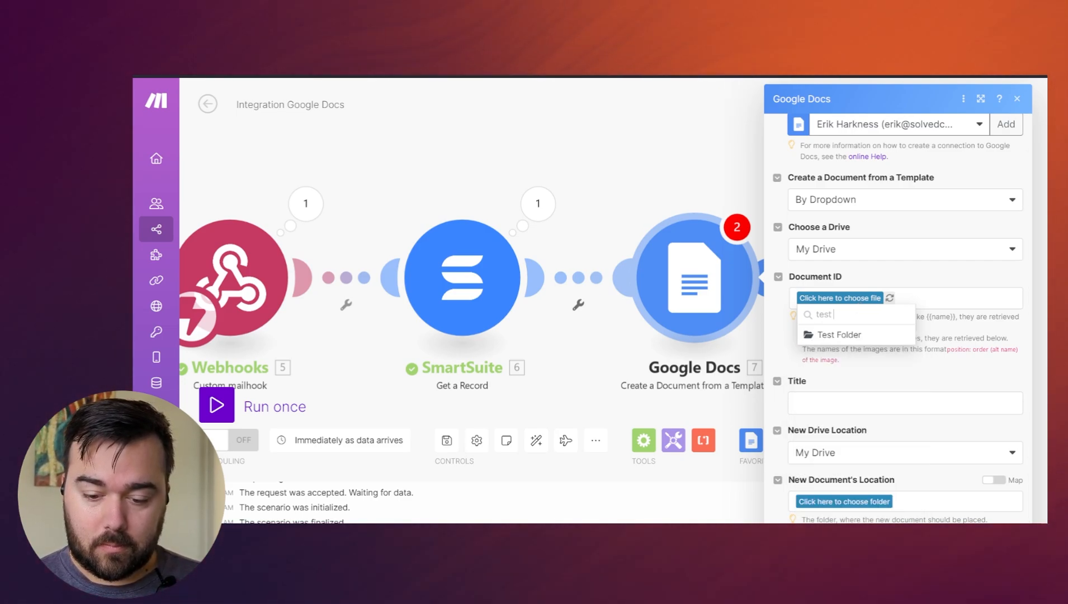
pyautogui.click(841, 334)
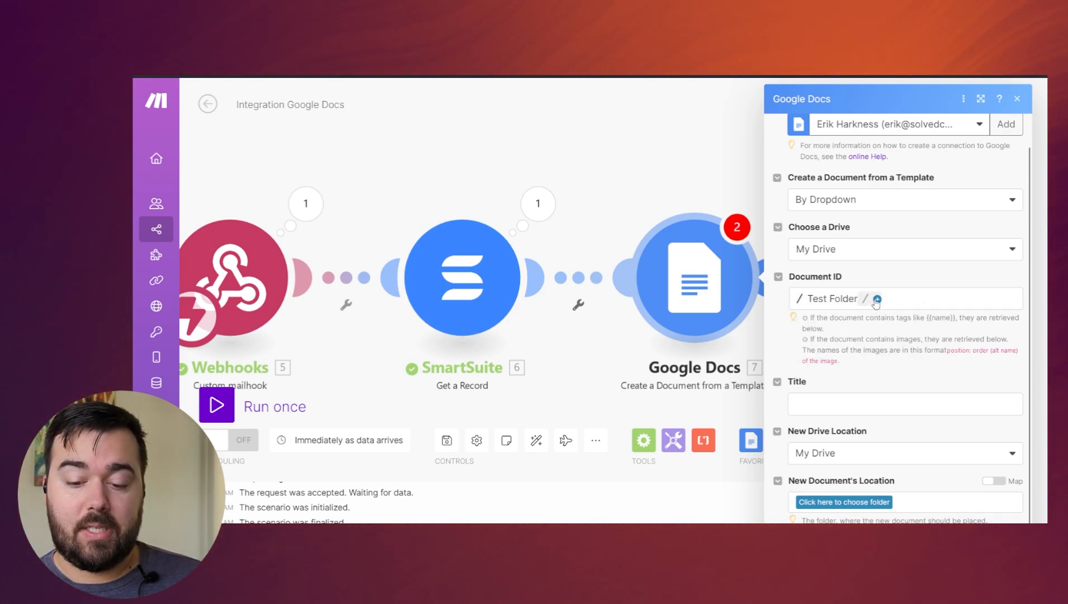
pyautogui.click(877, 300)
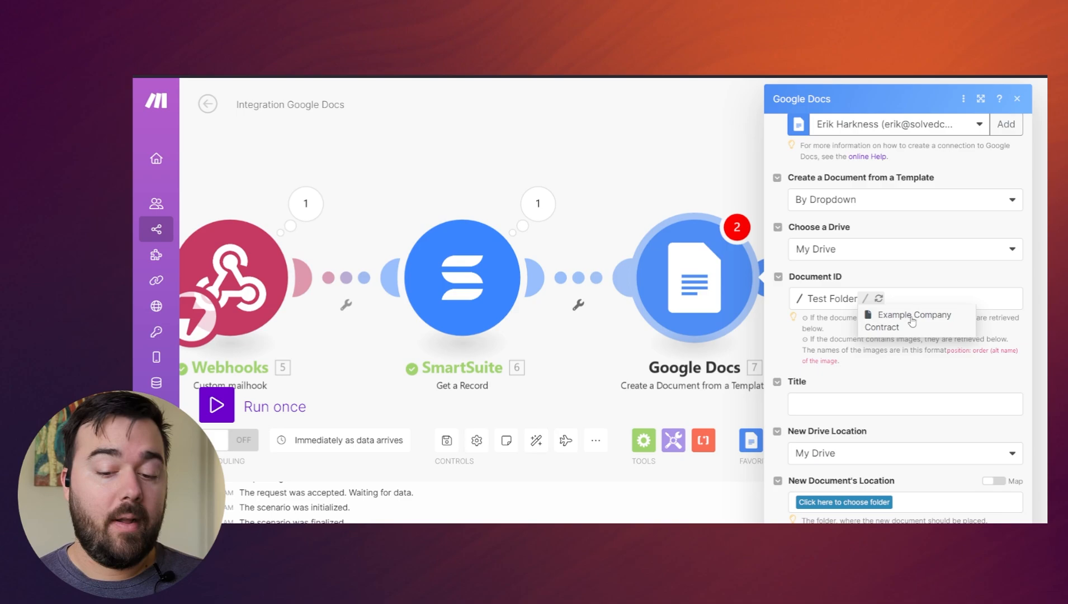
pyautogui.click(912, 319)
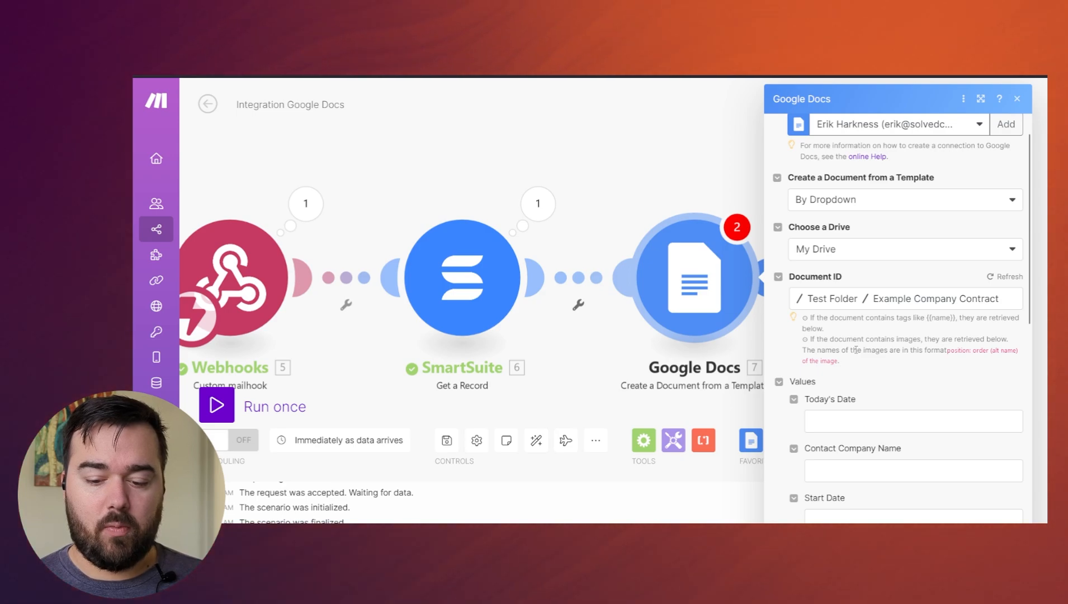
pyautogui.scroll(-1, 895, 424)
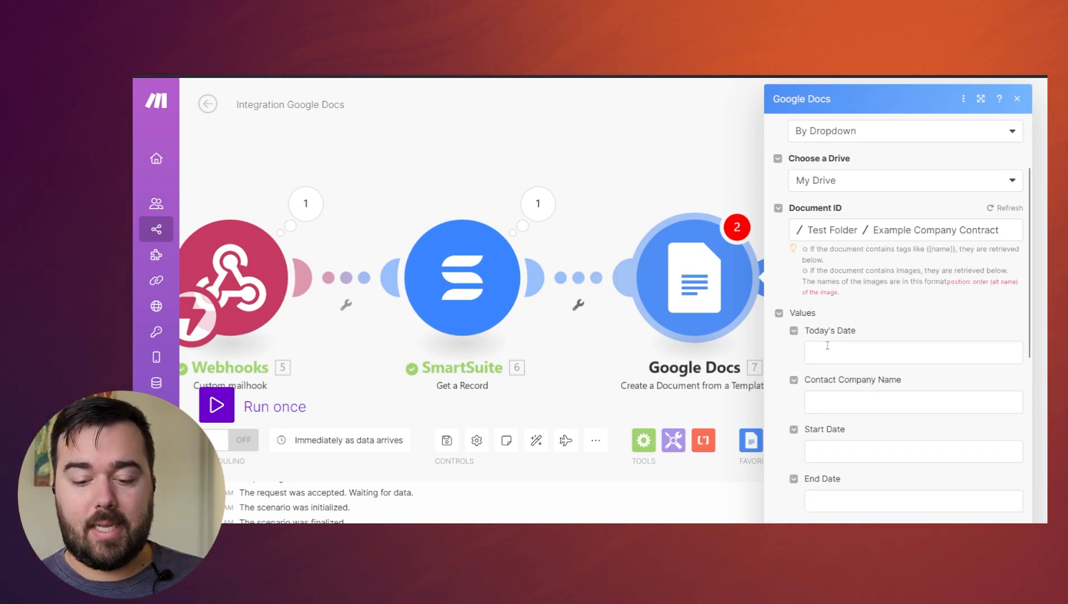
pyautogui.scroll(-1, 827, 345)
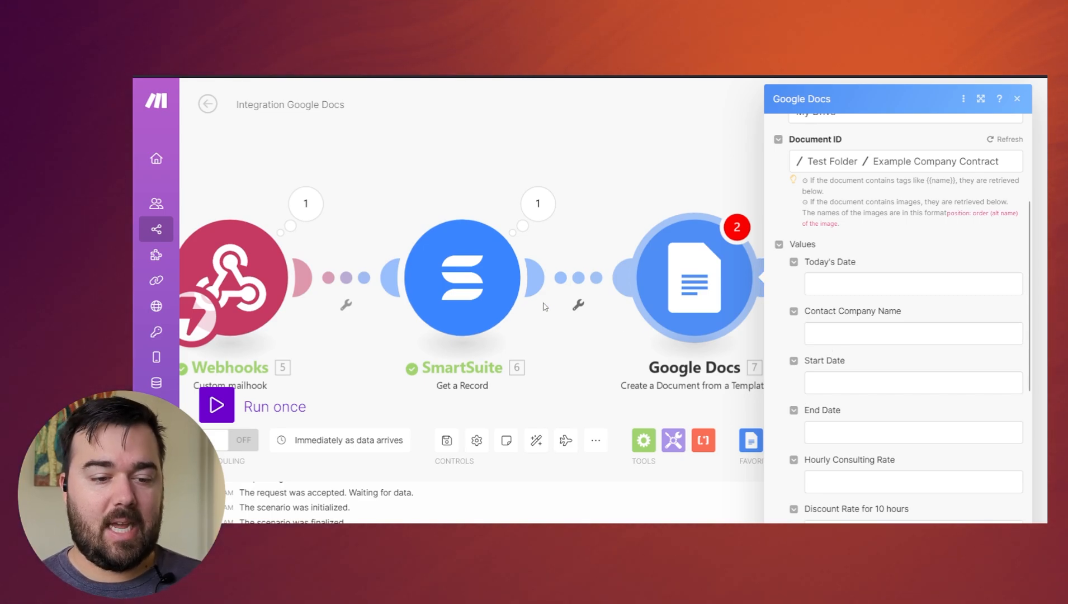
# - Switch to the Example Company Contract document and examine the double curly braces enclosing the Today's Date tag
pyautogui.scroll(2, 897, 308)
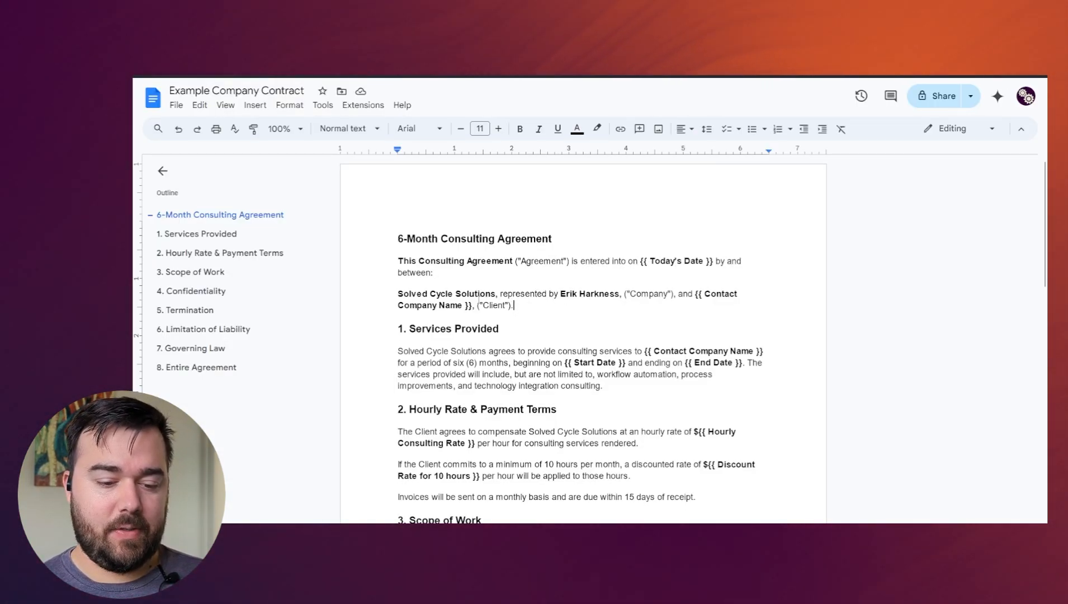
pyautogui.moveTo(639, 262); pyautogui.dragTo(647, 262)
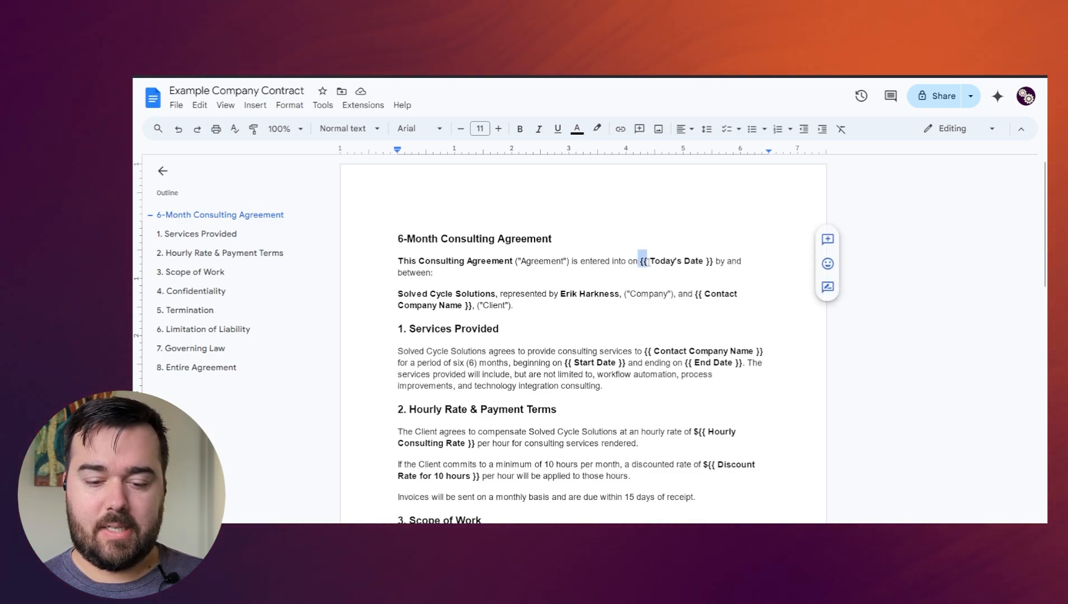
pyautogui.click(713, 262)
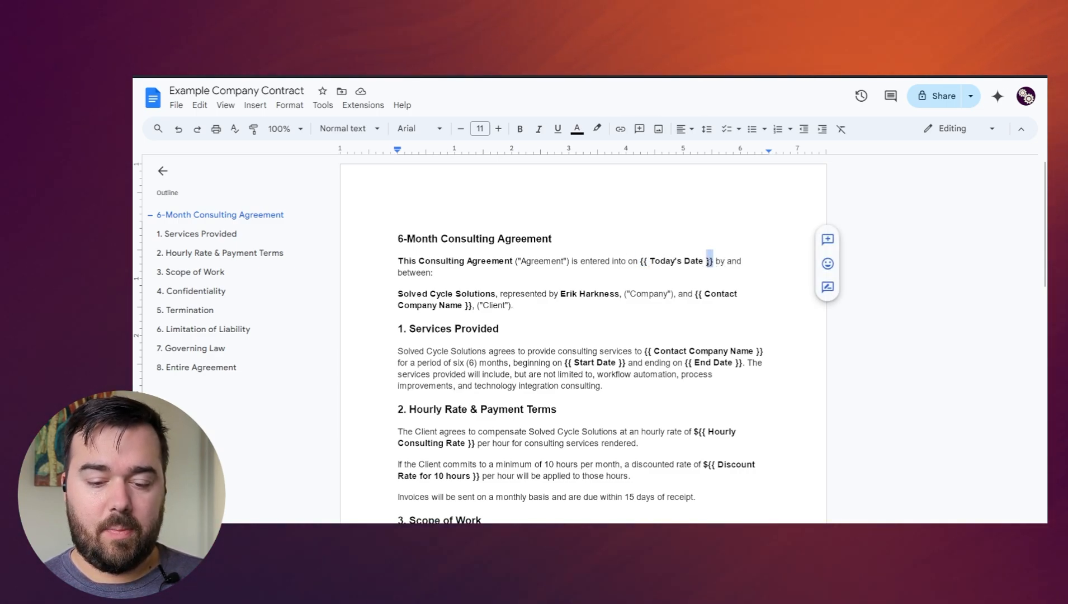
pyautogui.moveTo(713, 261); pyautogui.dragTo(704, 263)
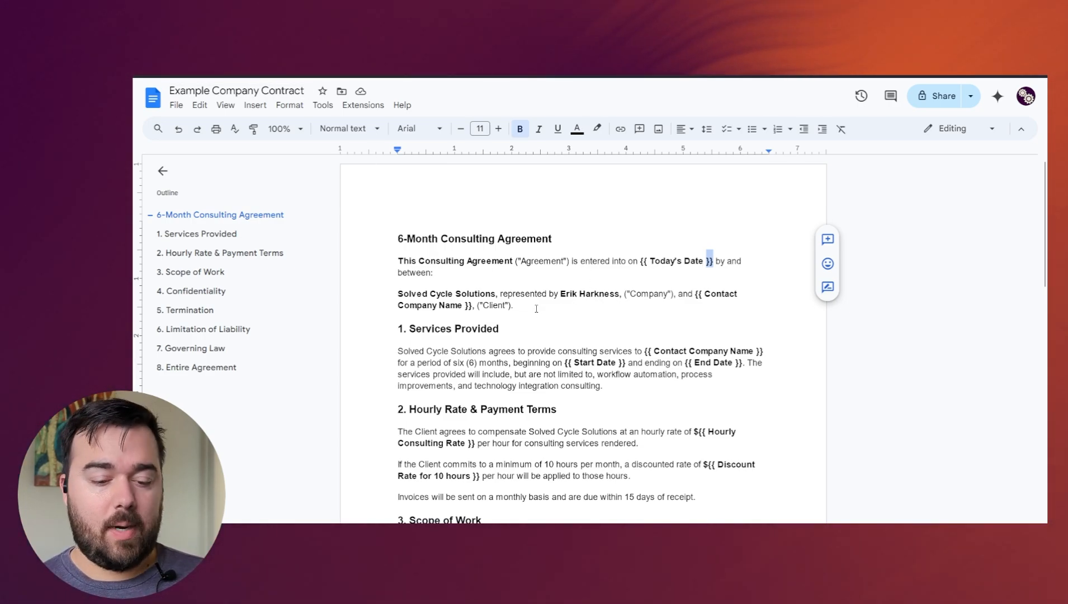
# - Add the tag {{Example Text}} on a new line below the opening parties paragraph, above 1. Services Provided
pyautogui.click(536, 308)
pyautogui.press('Return')
pyautogui.press('Return')
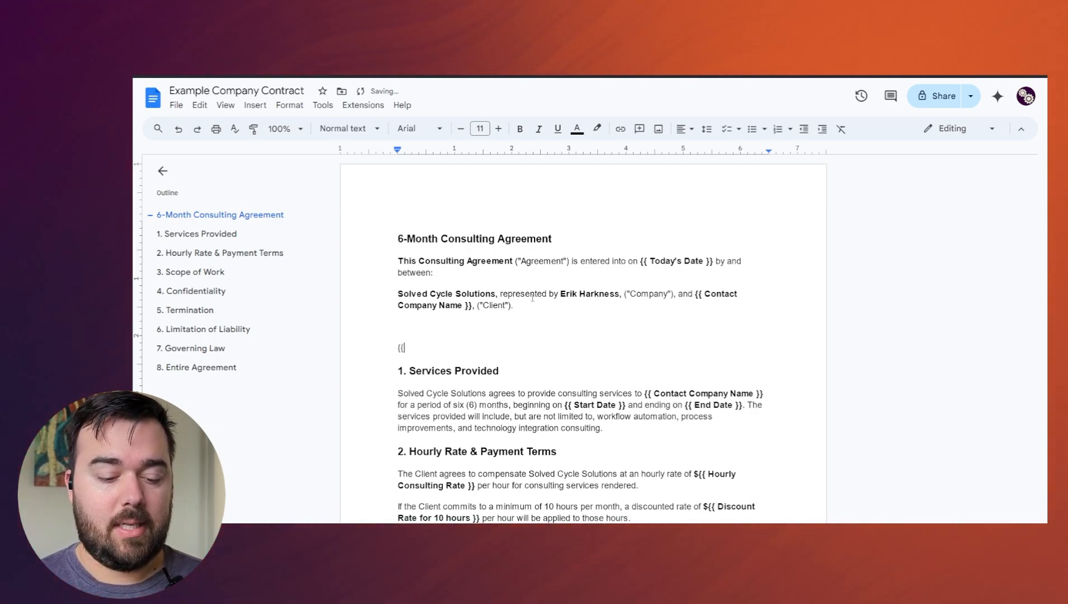
pyautogui.write('{{Example ')
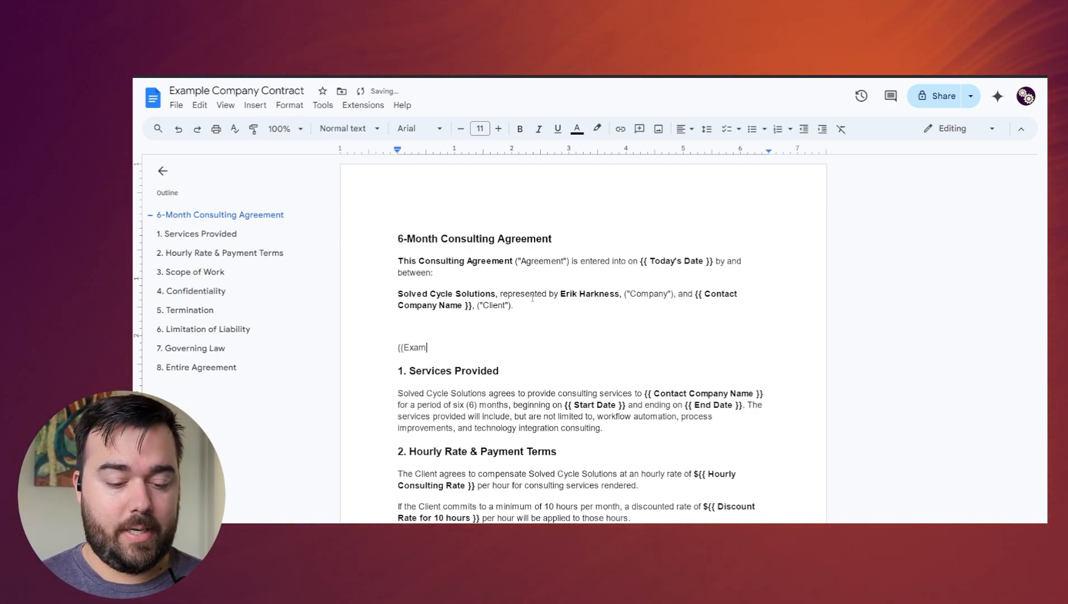
pyautogui.write('Text}}')
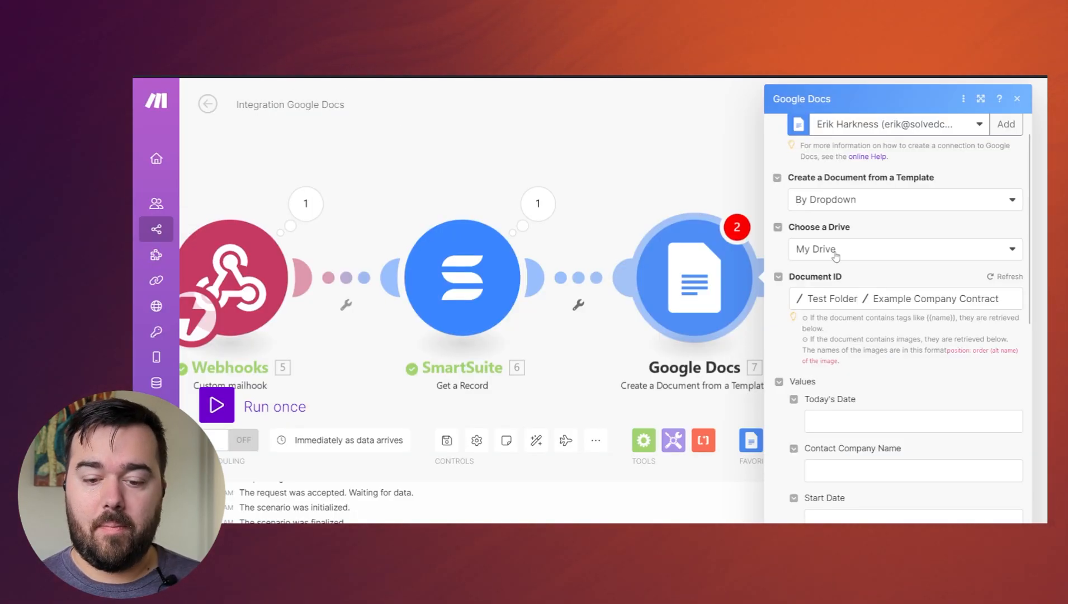
# - Back in the Make scenario, refresh the Google Docs module's Document ID and check the Example Text value field
pyautogui.click(992, 277)
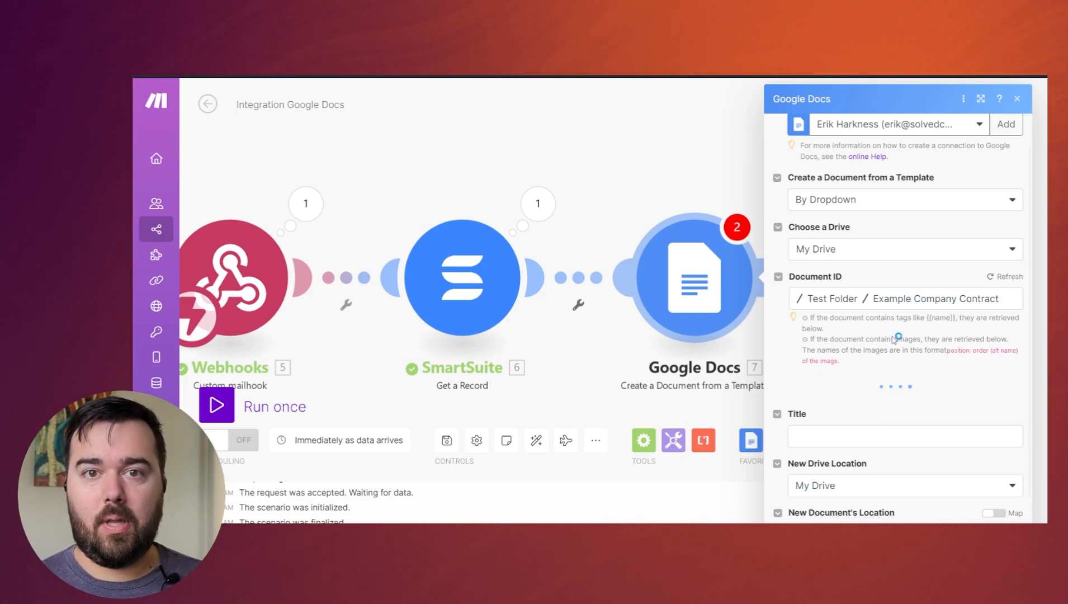
pyautogui.scroll(-3, 886, 409)
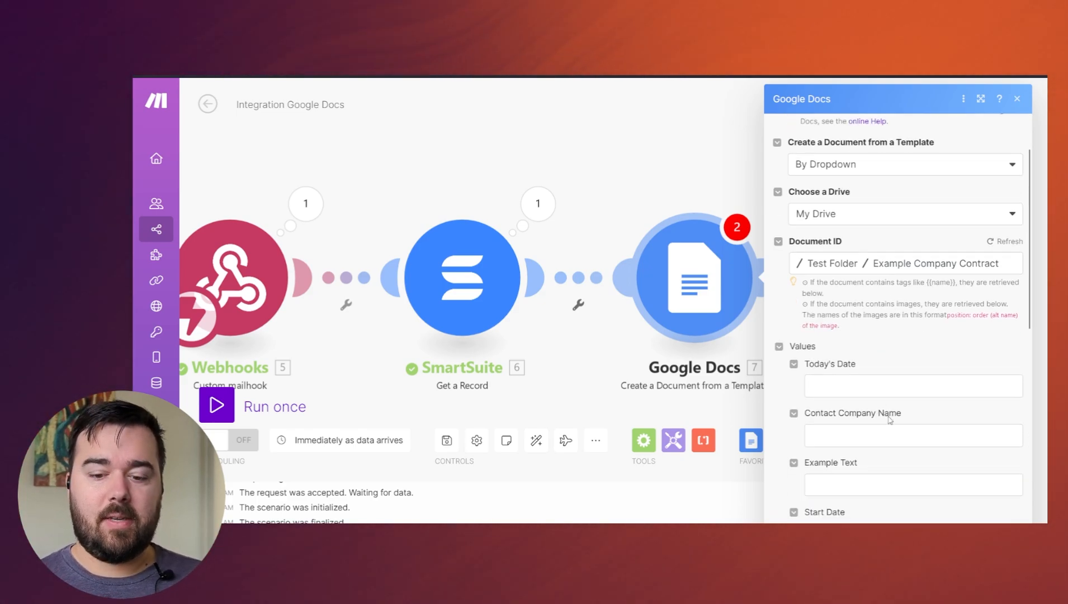
pyautogui.click(833, 378)
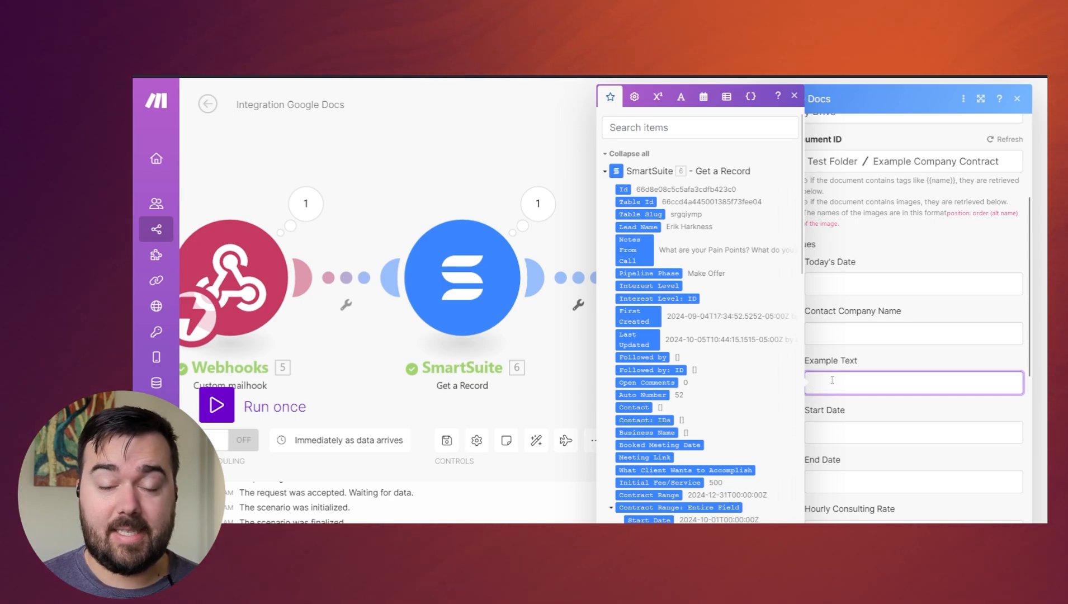
pyautogui.click(912, 363)
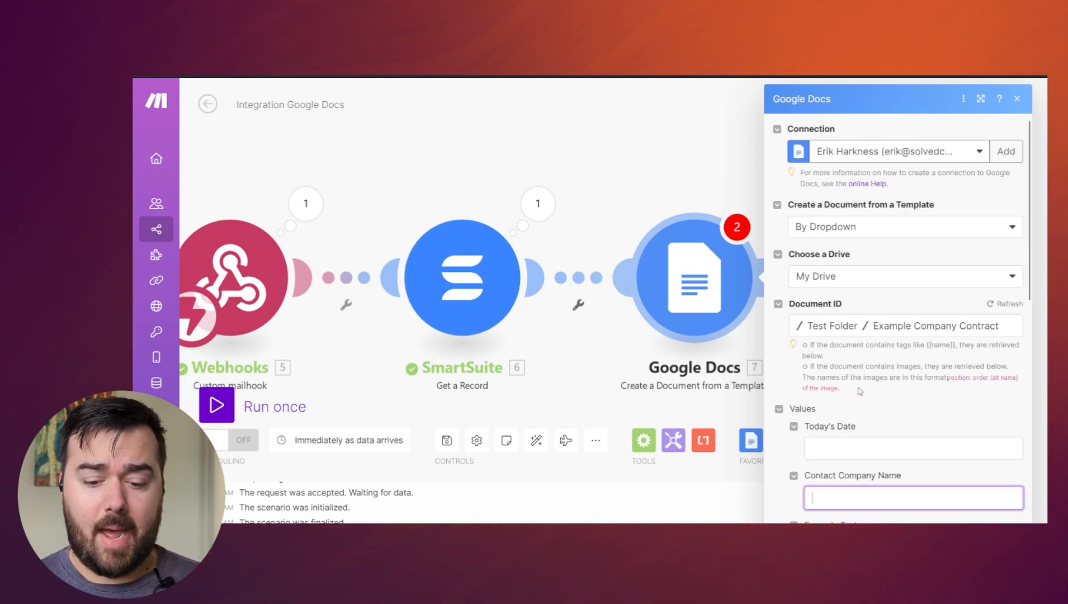
# - Set the Today's Date value to formatDate of now with the format MM/DD/YYYY
pyautogui.scroll(-3, 859, 391)
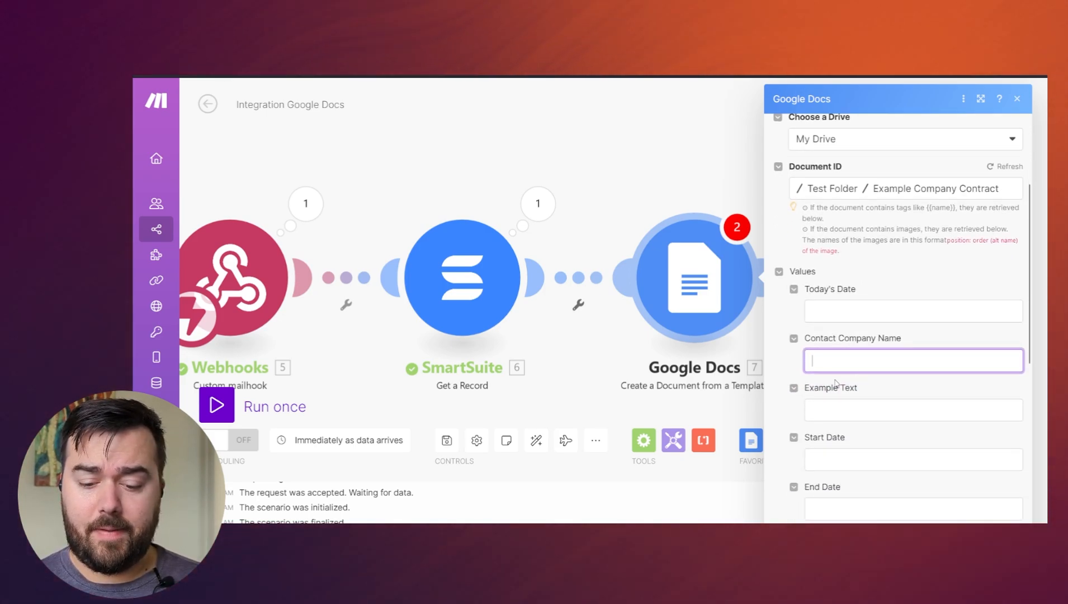
pyautogui.click(831, 312)
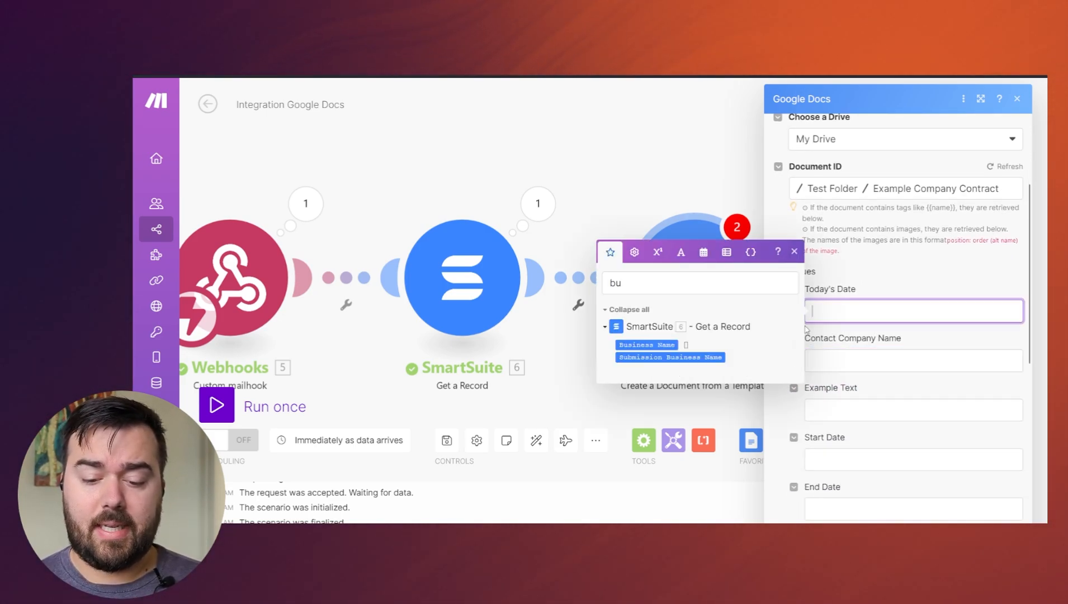
pyautogui.click(702, 252)
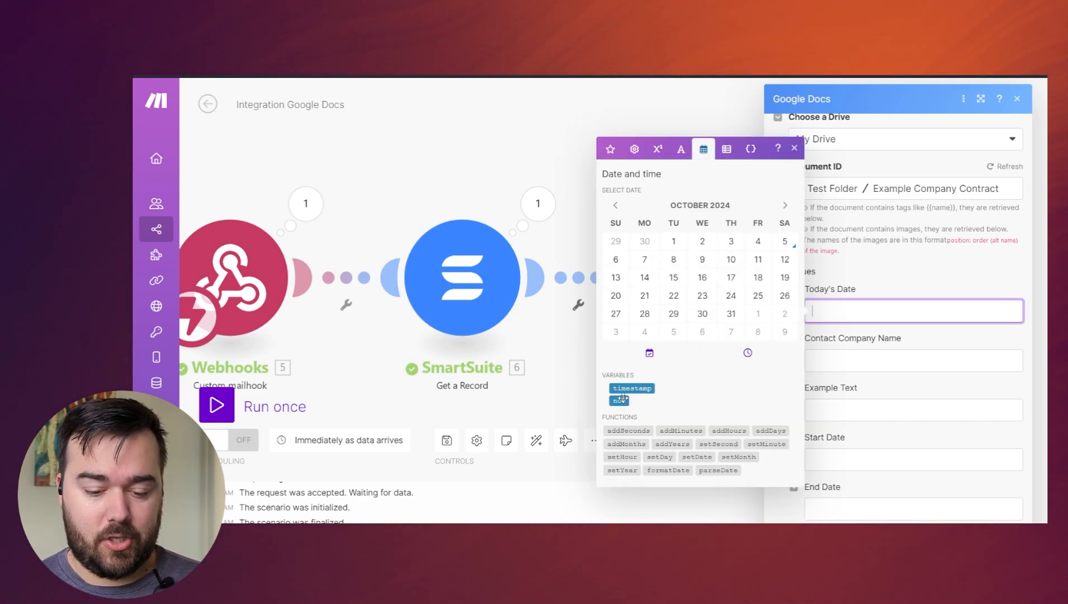
pyautogui.click(668, 470)
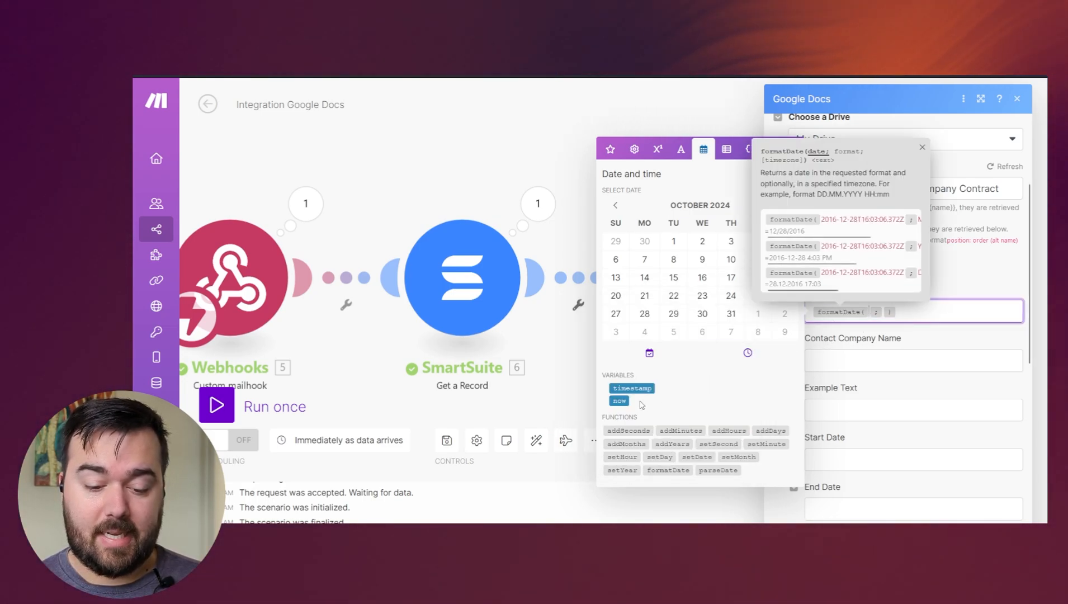
pyautogui.click(619, 400)
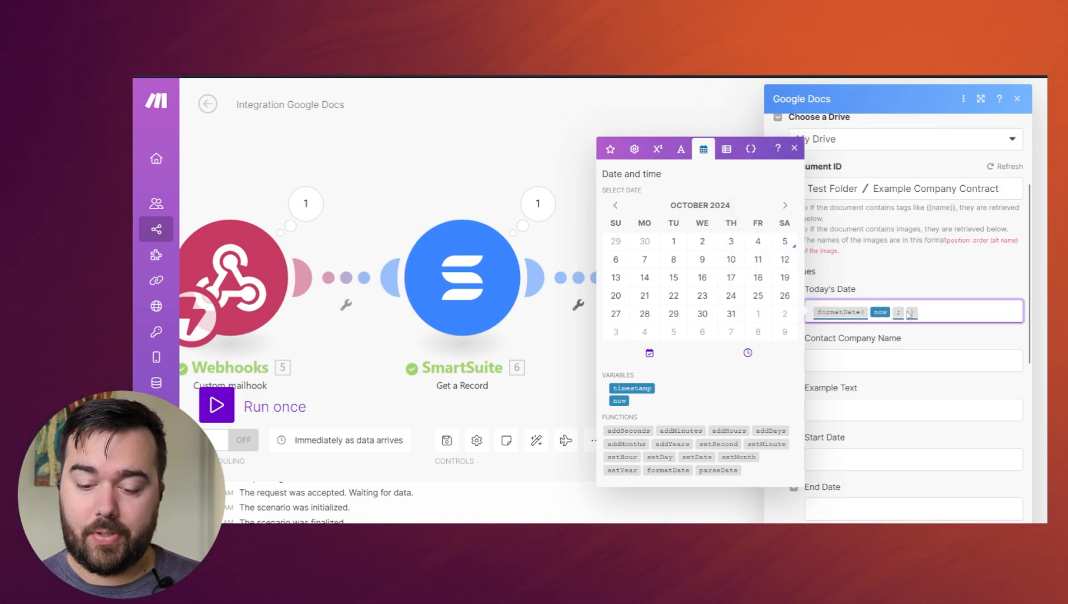
pyautogui.click(906, 310)
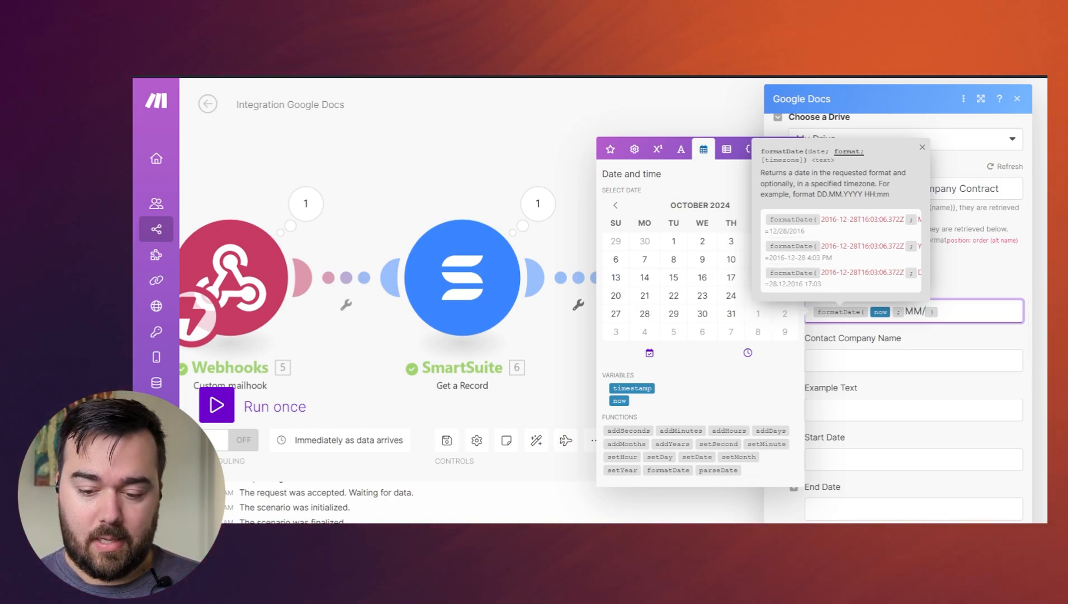
pyautogui.write('/YY')
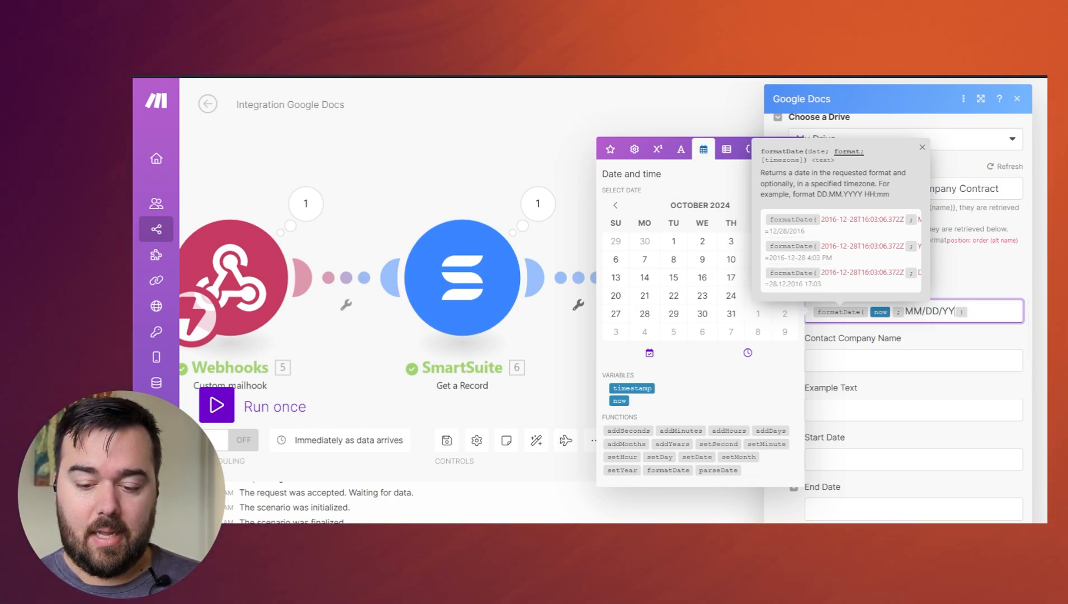
pyautogui.write('YY')
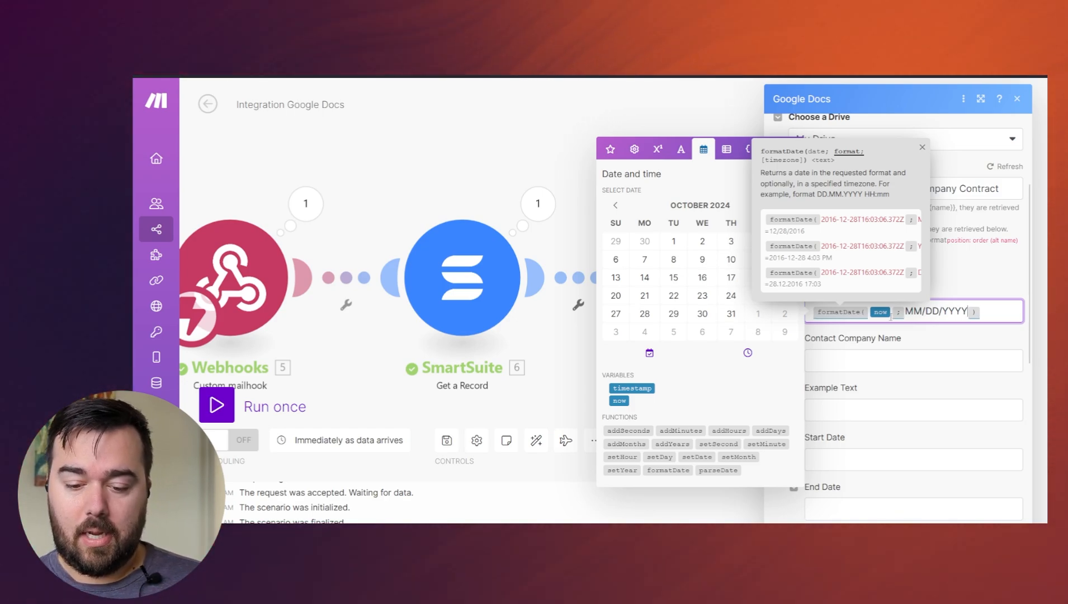
# - Map the Contact Company Name value to Company Name from the SmartSuite Get a Record module
pyautogui.click(884, 368)
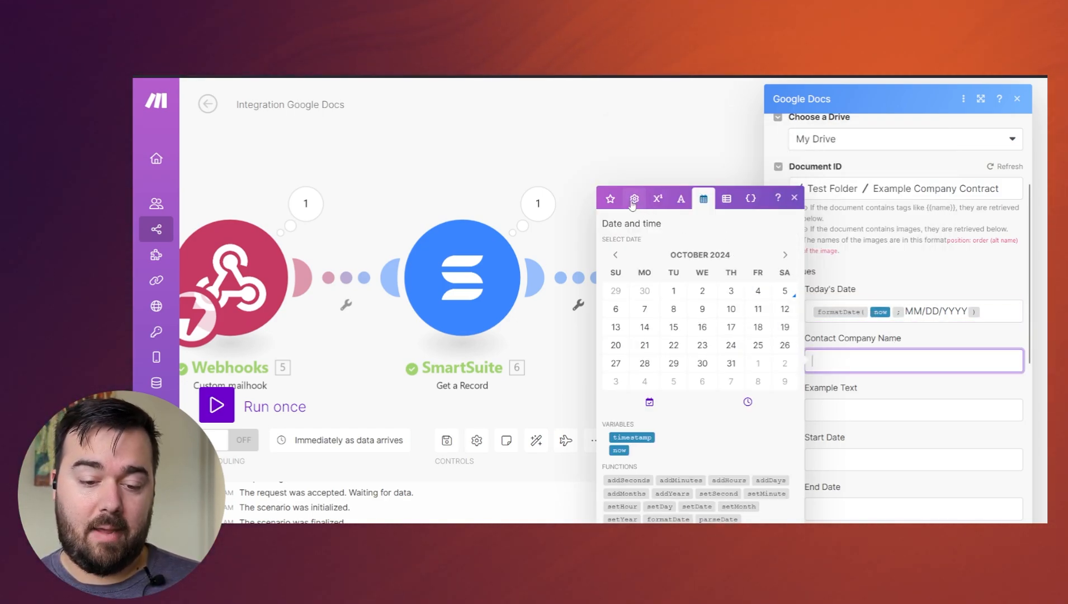
pyautogui.click(611, 201)
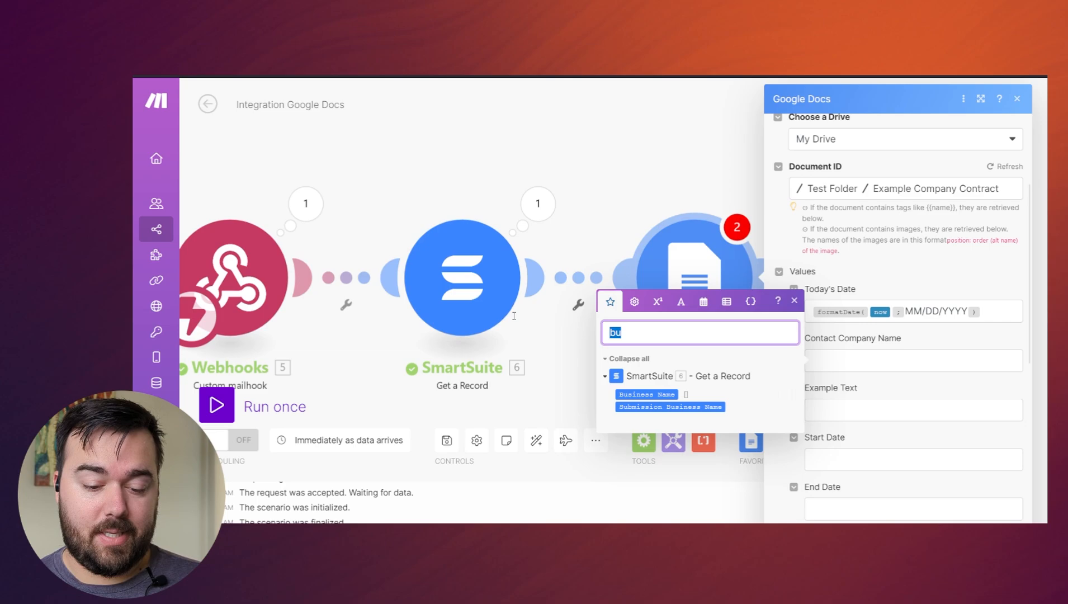
pyautogui.write('compan')
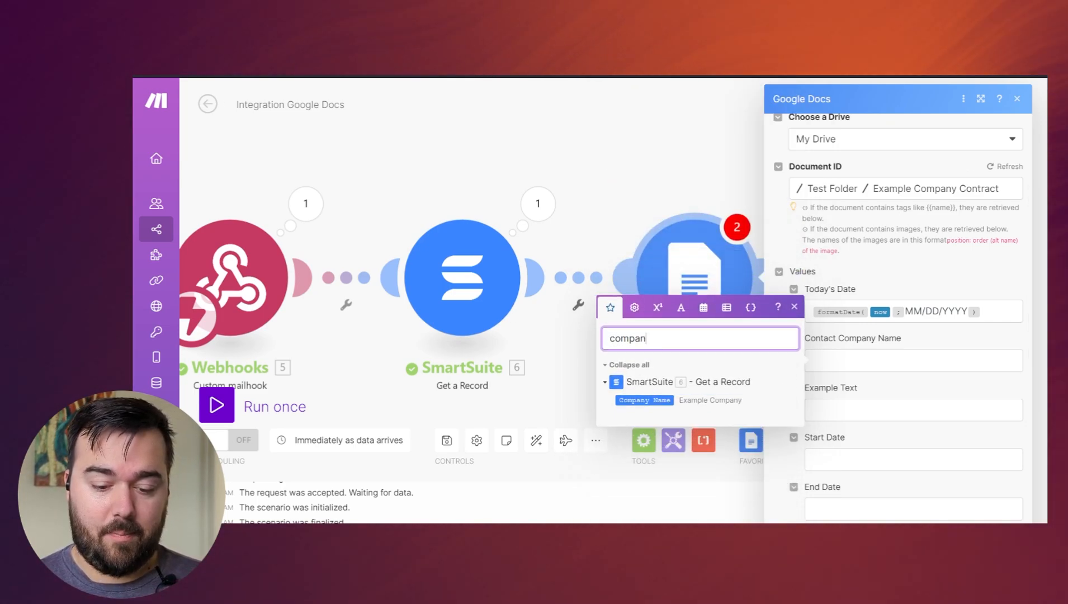
pyautogui.click(641, 400)
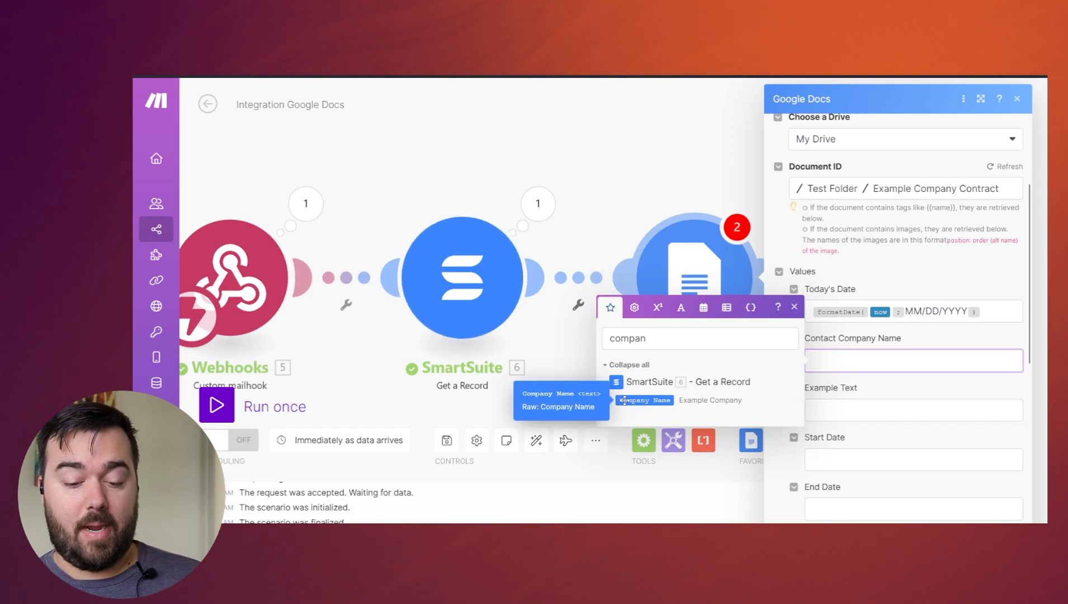
pyautogui.click(642, 400)
# - Leave Example Text empty and set the Start Date value to formatDate of now with the format MM/DD/YYYY
pyautogui.click(883, 404)
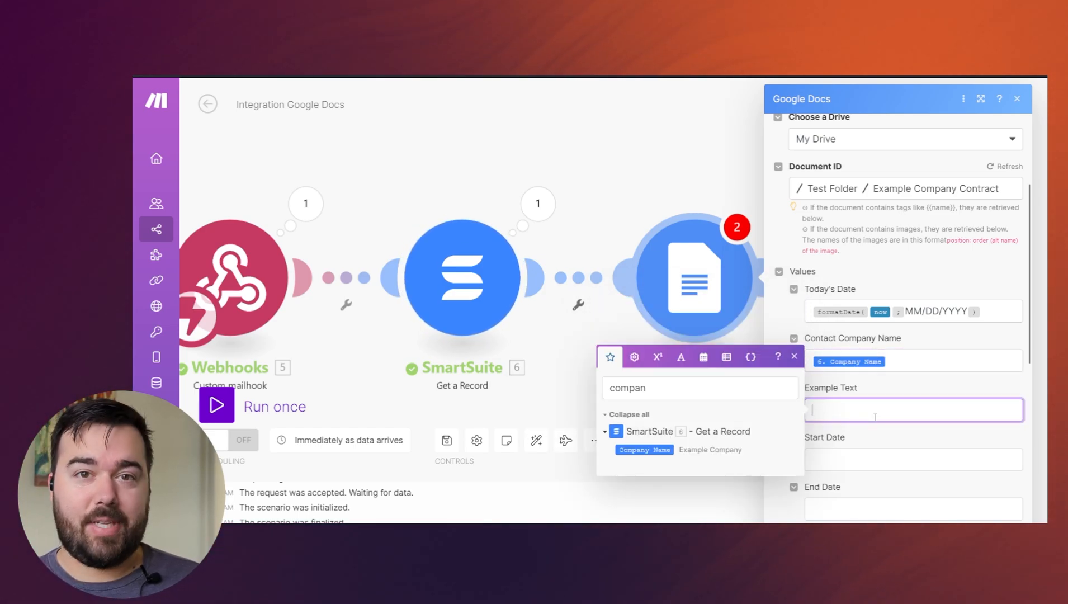
pyautogui.scroll(-2, 832, 381)
pyautogui.click(833, 382)
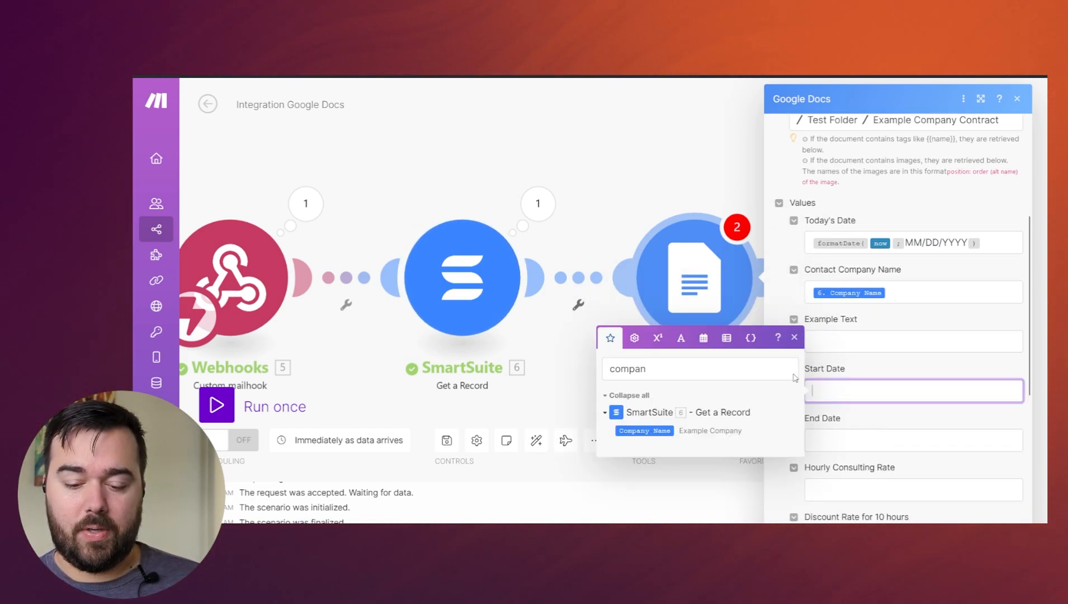
pyautogui.click(703, 337)
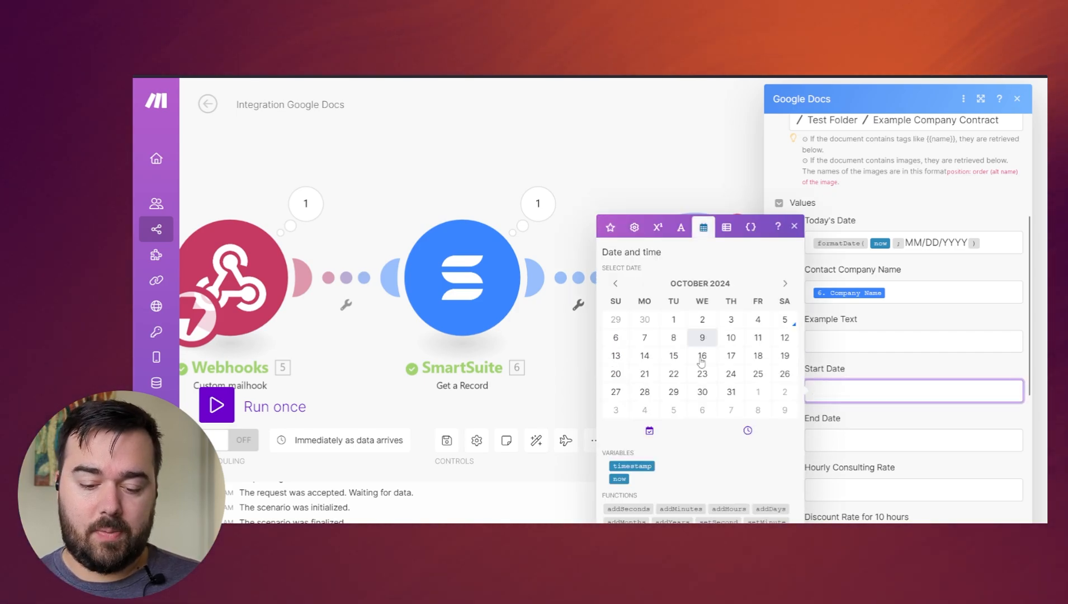
pyautogui.click(610, 227)
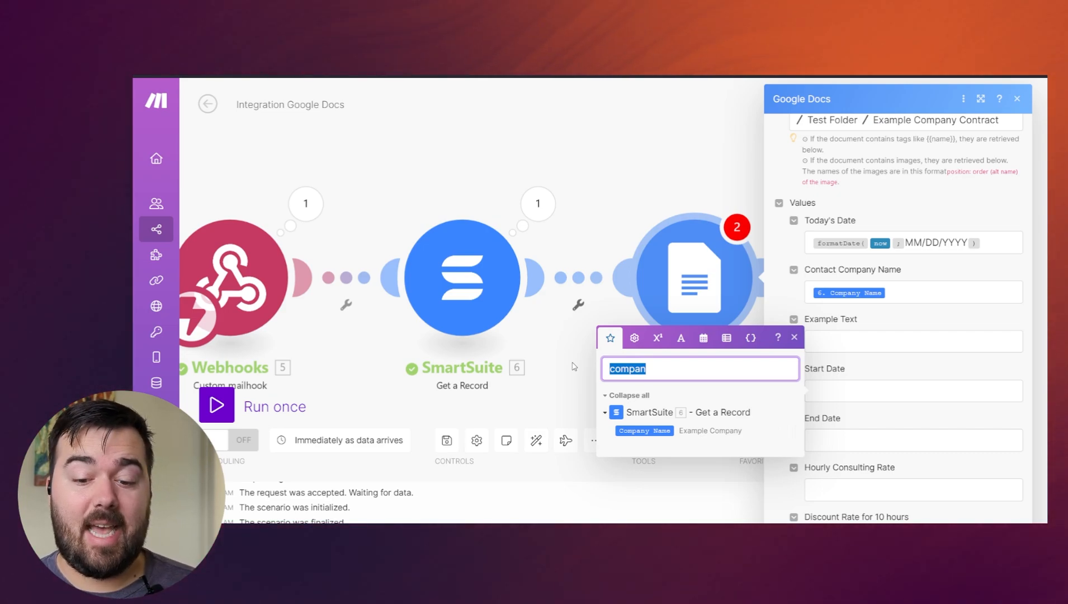
pyautogui.click(703, 337)
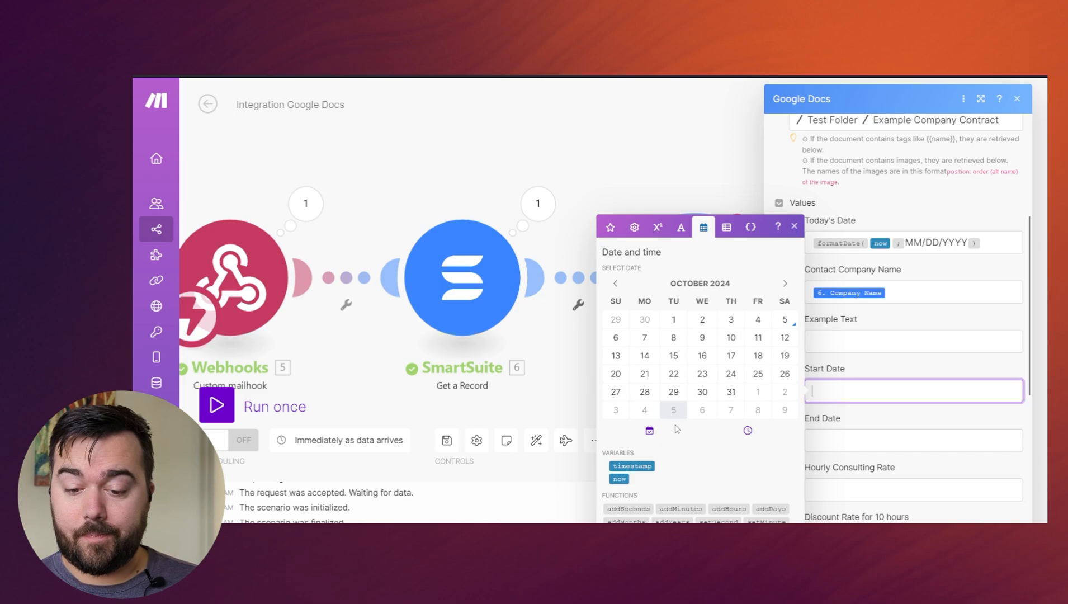
pyautogui.click(667, 547)
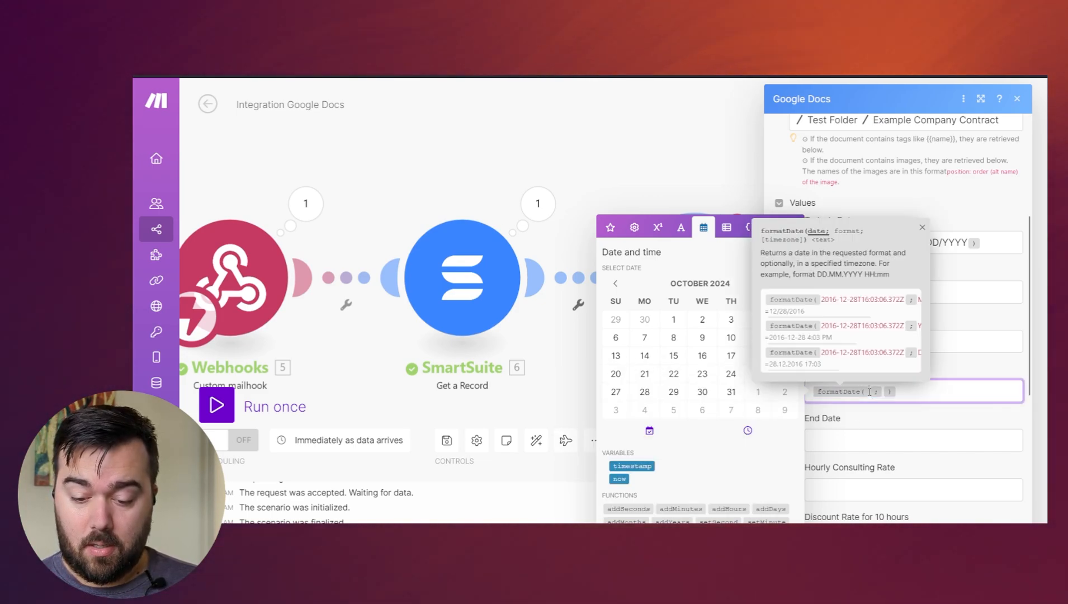
pyautogui.click(619, 479)
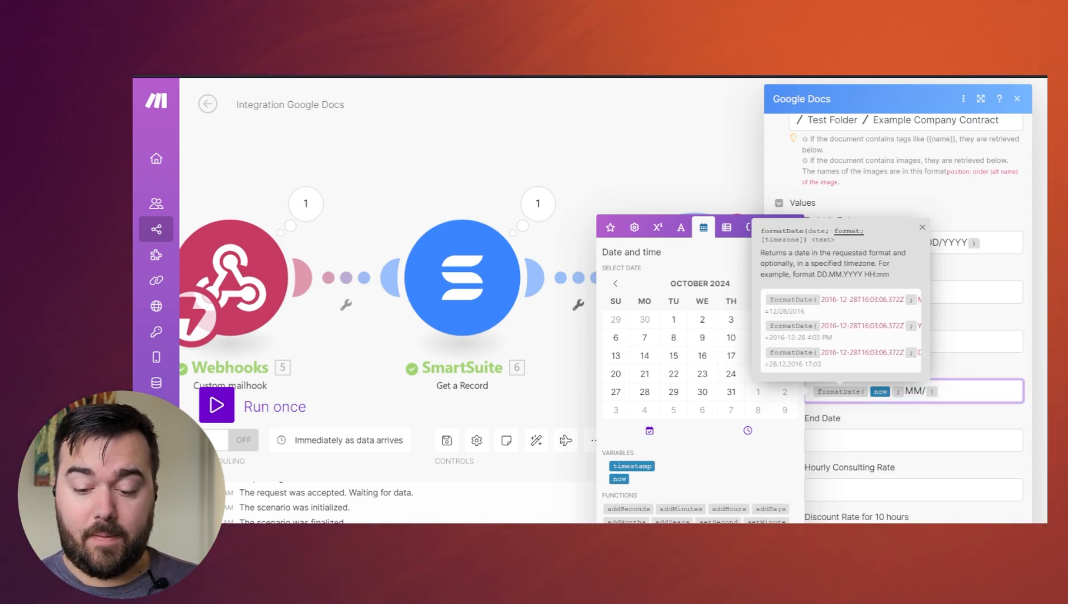
pyautogui.write('MM/DD/YYYY')
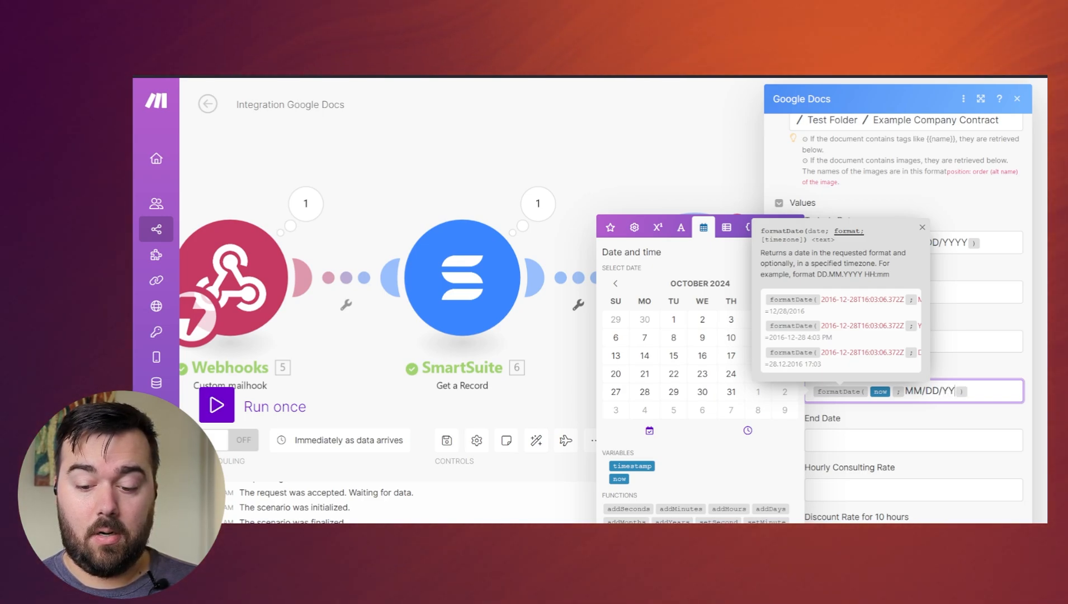
# - Set the End Date value to the fixed date 12/31/2024
pyautogui.click(910, 440)
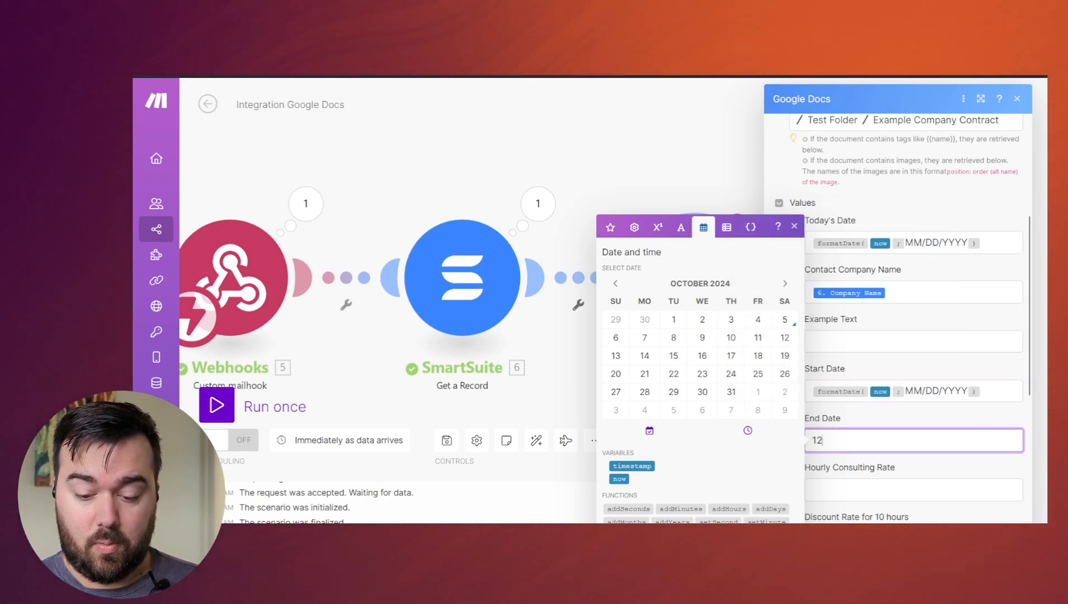
pyautogui.write('12/31')
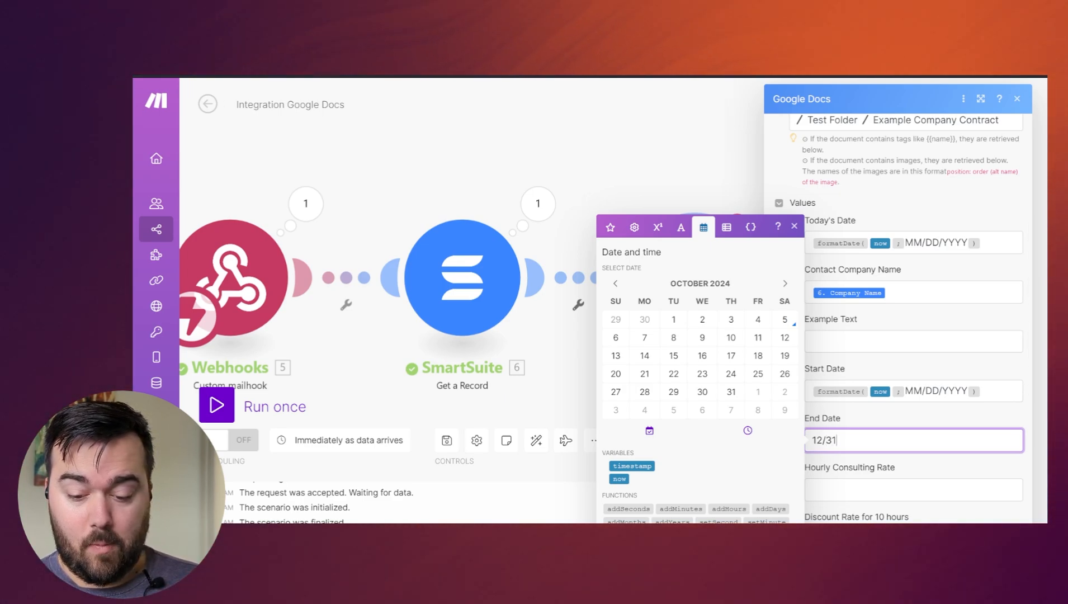
pyautogui.write('/2024')
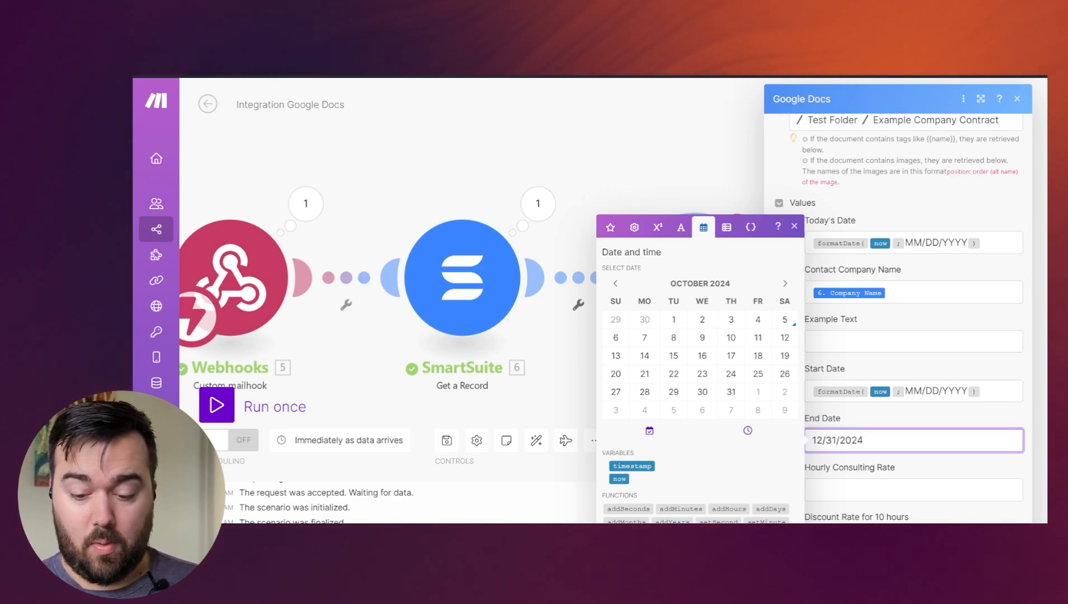
pyautogui.press('Tab')
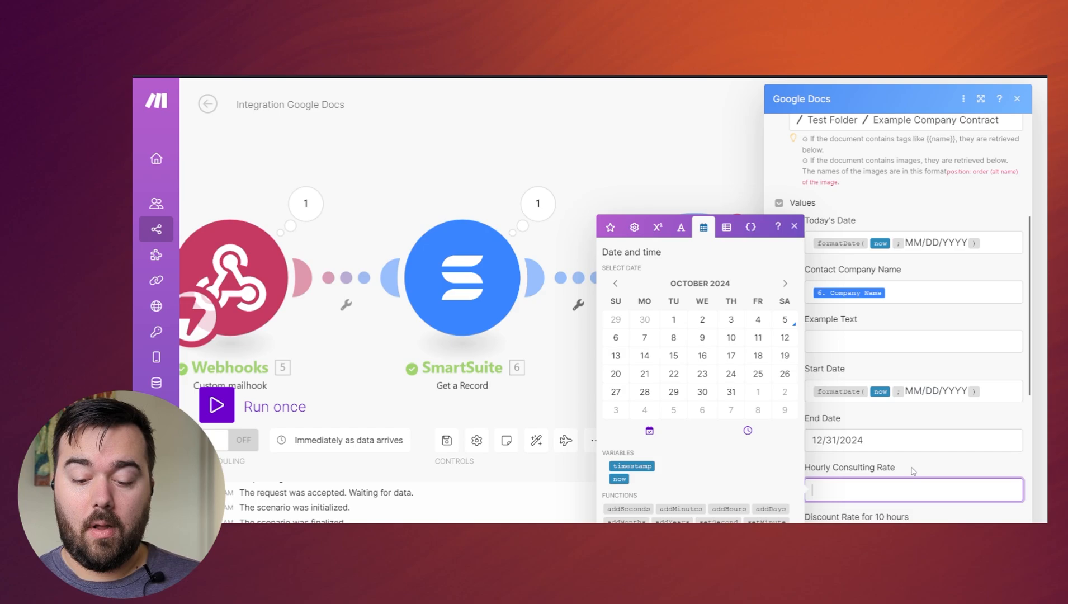
# - Map the Hourly Consulting Rate value to Hourly Rate from the SmartSuite Get a Record module
pyautogui.click(605, 227)
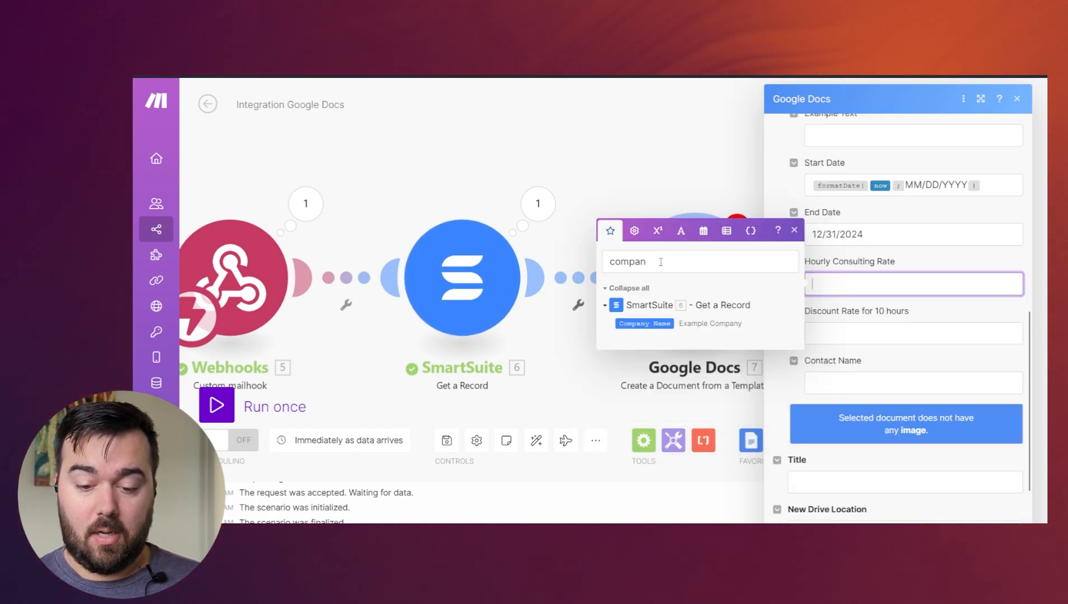
pyautogui.moveTo(661, 262); pyautogui.dragTo(542, 251)
pyautogui.write('rate')
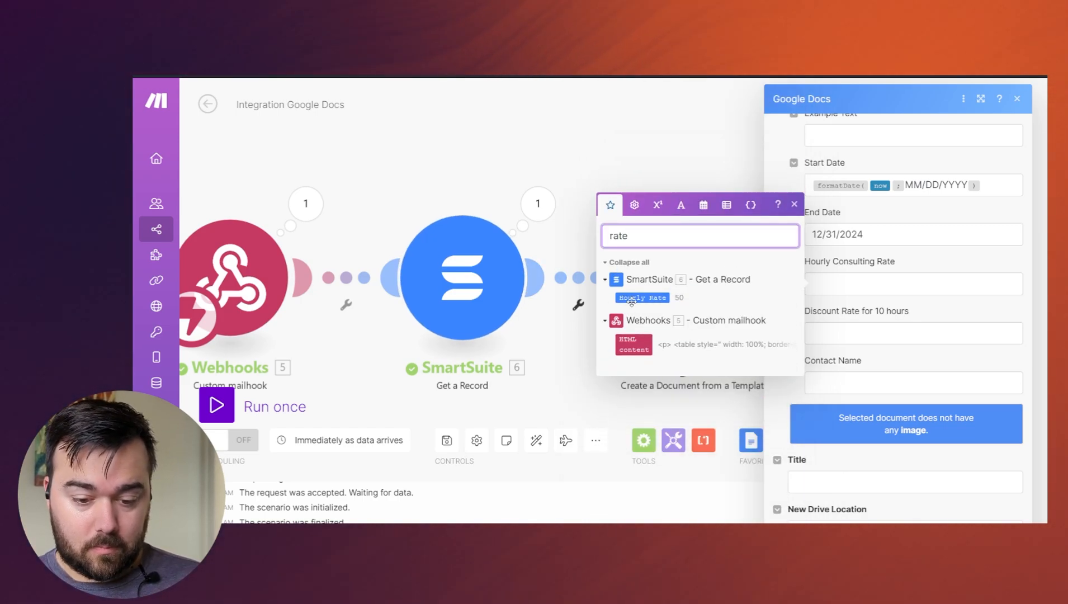
pyautogui.click(638, 297)
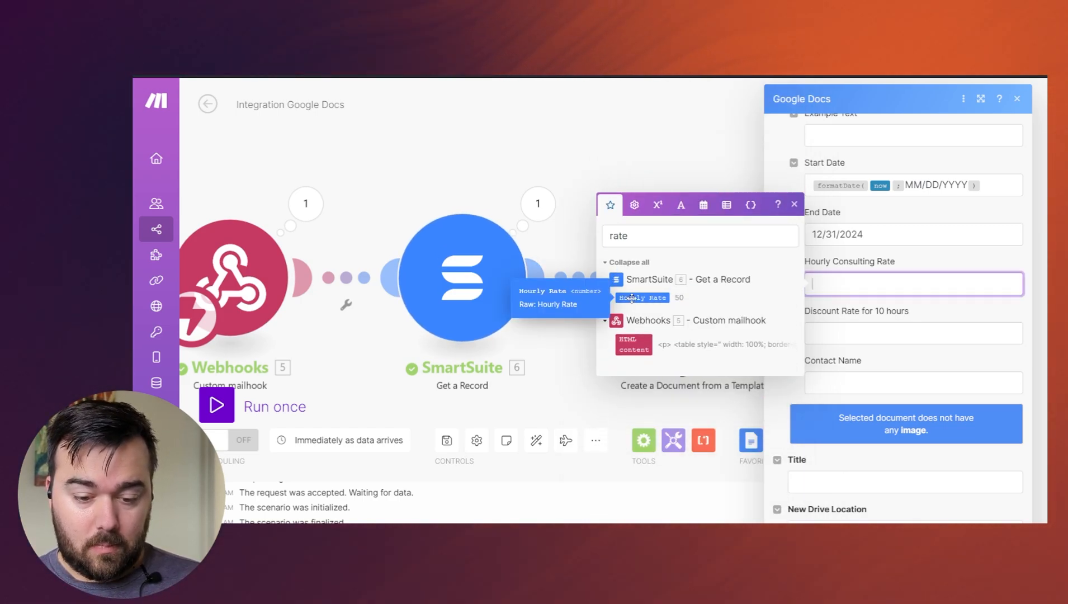
pyautogui.click(638, 297)
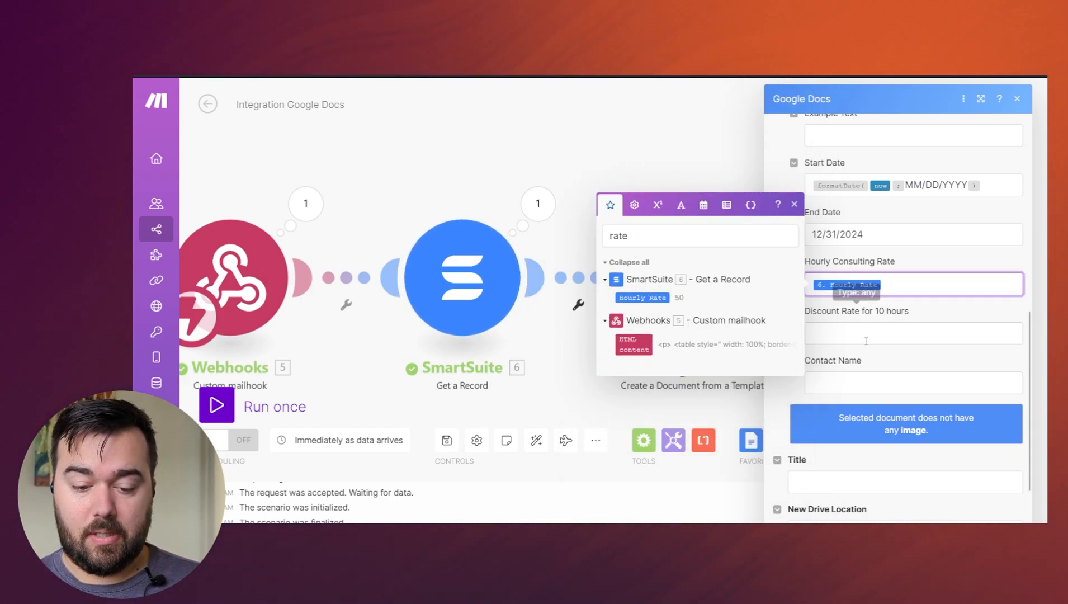
# - Map the Discount Rate for 10 hours value to Initial Discount from the SmartSuite Get a Record module
pyautogui.press('Tab')
pyautogui.click(699, 285)
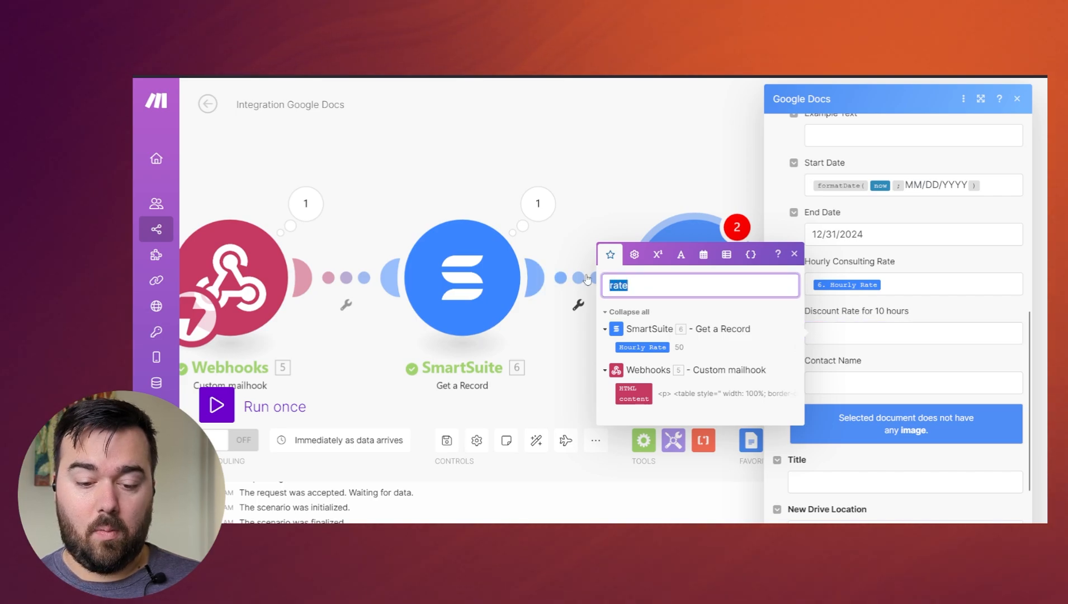
pyautogui.write('discou')
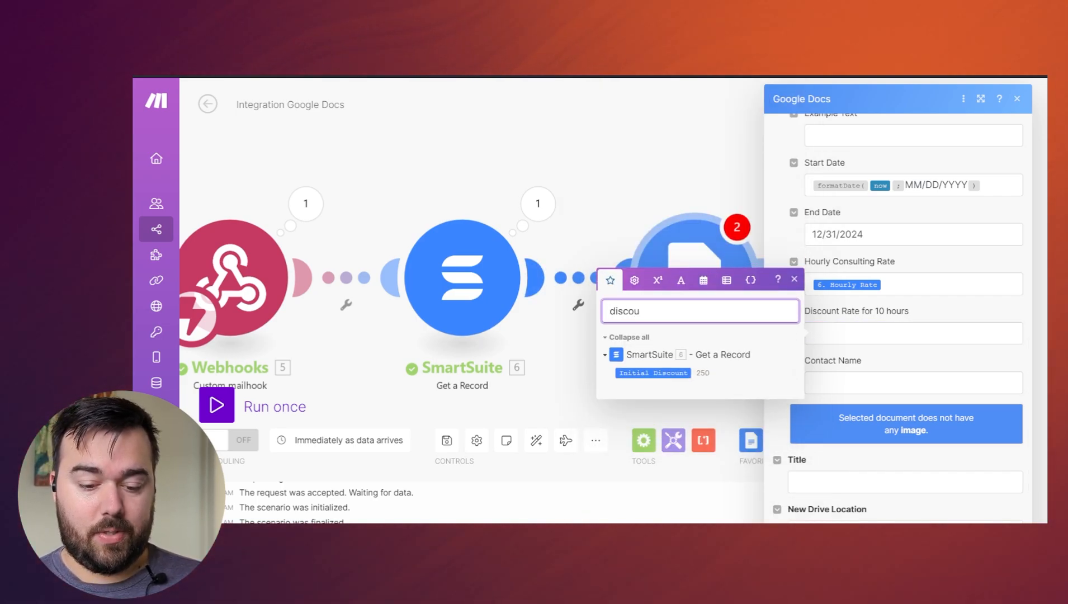
pyautogui.click(831, 343)
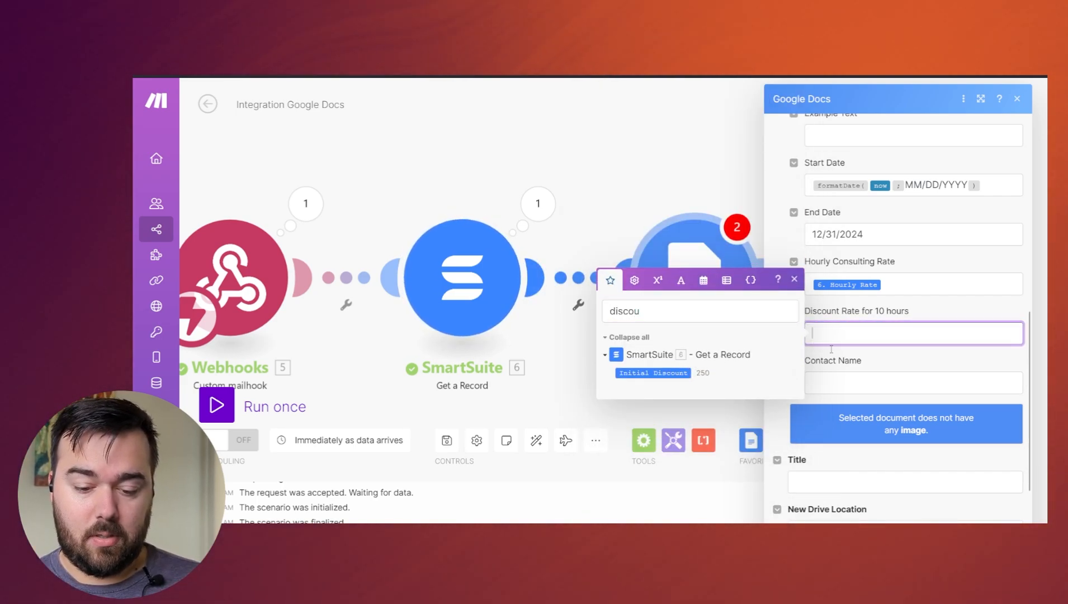
pyautogui.click(634, 372)
# - Map the Contact Name value to Lead Name from the SmartSuite Get a Record module
pyautogui.click(874, 382)
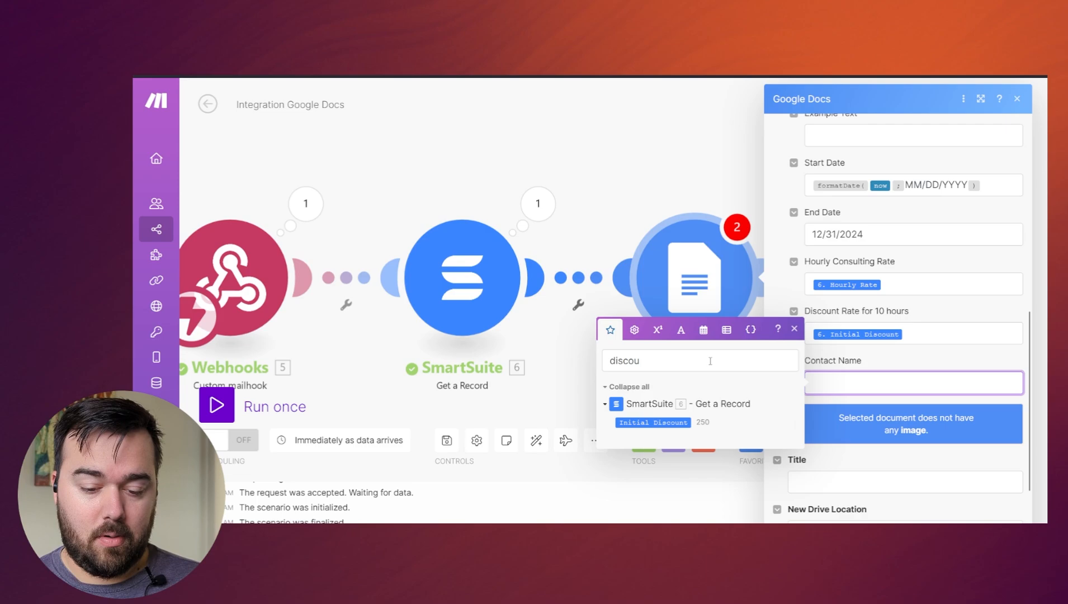
pyautogui.doubleClick(641, 363)
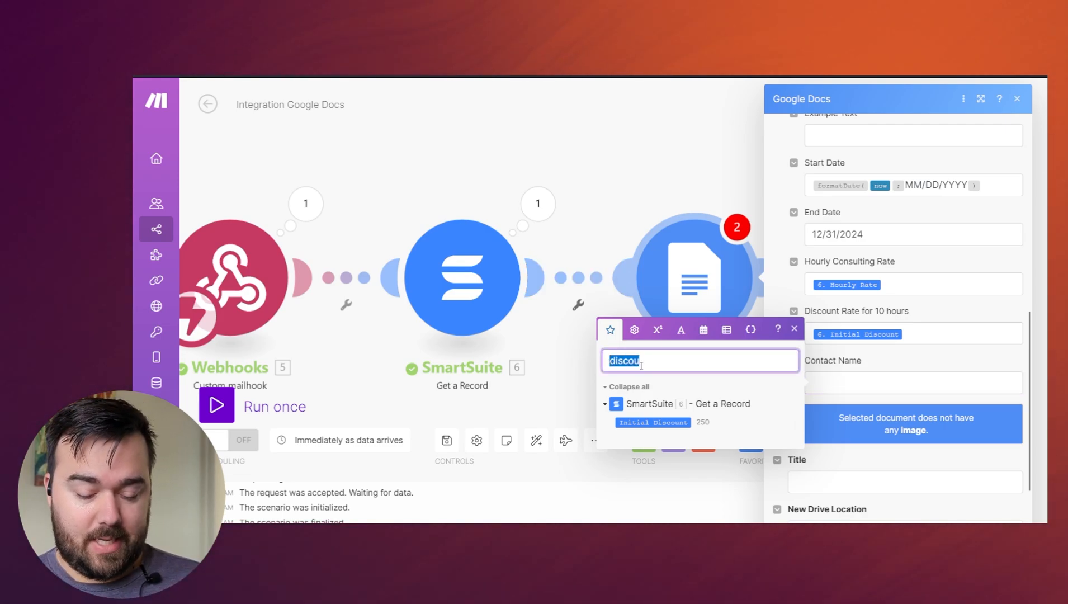
pyautogui.write('name')
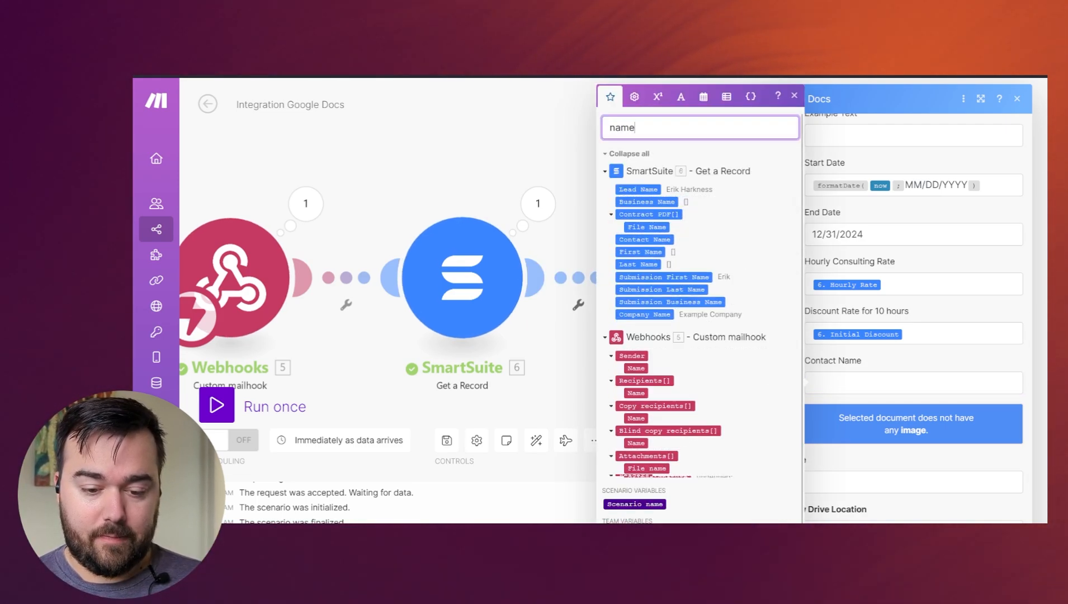
pyautogui.click(639, 188)
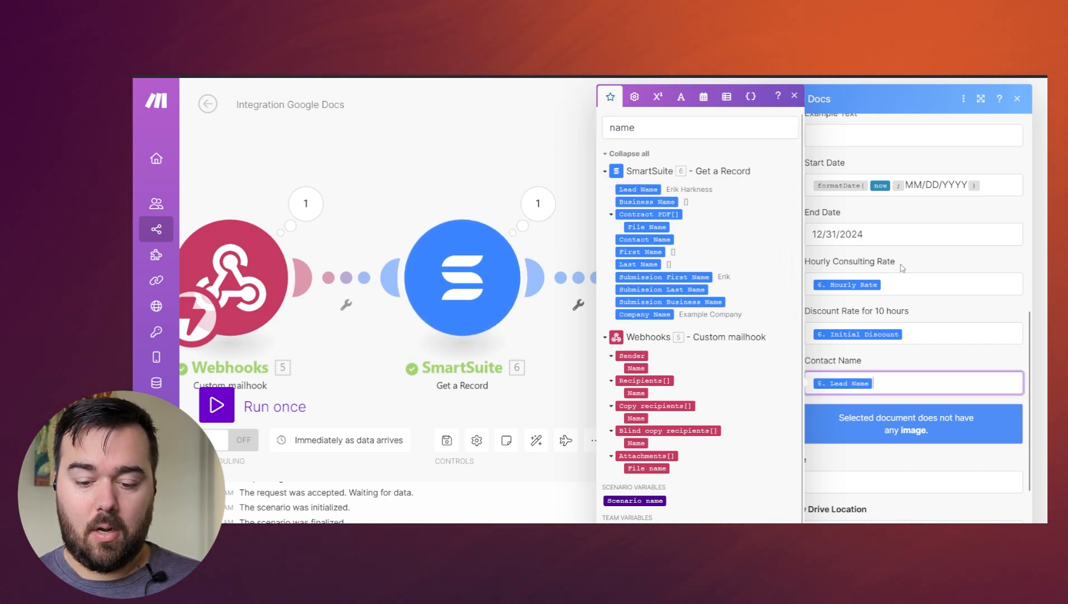
# - Set the new document's Title to the SmartSuite Lead Name followed by "-Consulting Contract"
pyautogui.scroll(-1, 965, 307)
pyautogui.scroll(-1, 962, 335)
pyautogui.click(913, 393)
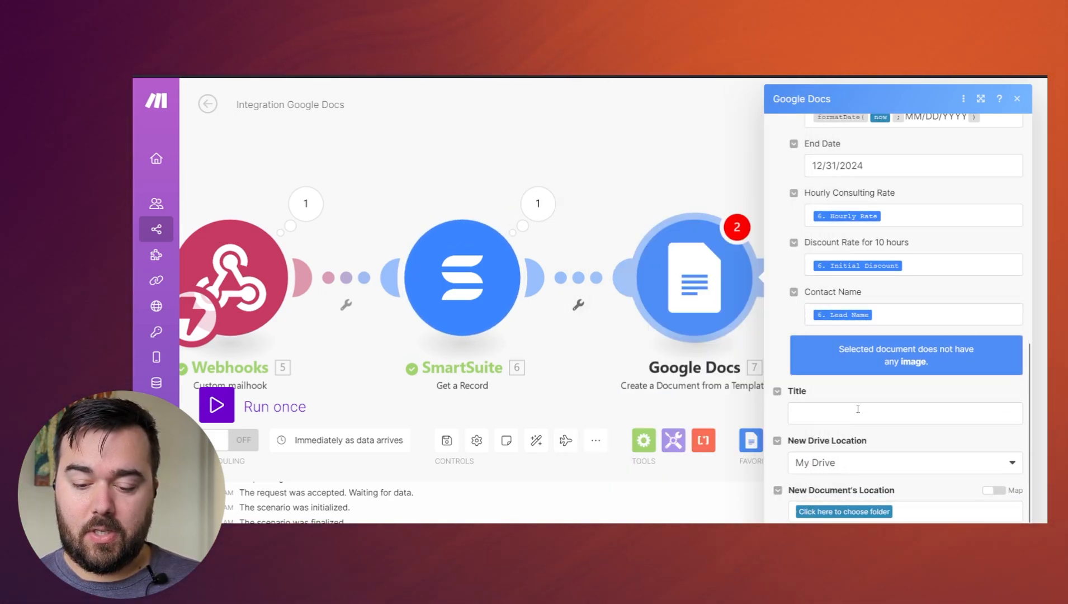
pyautogui.click(846, 416)
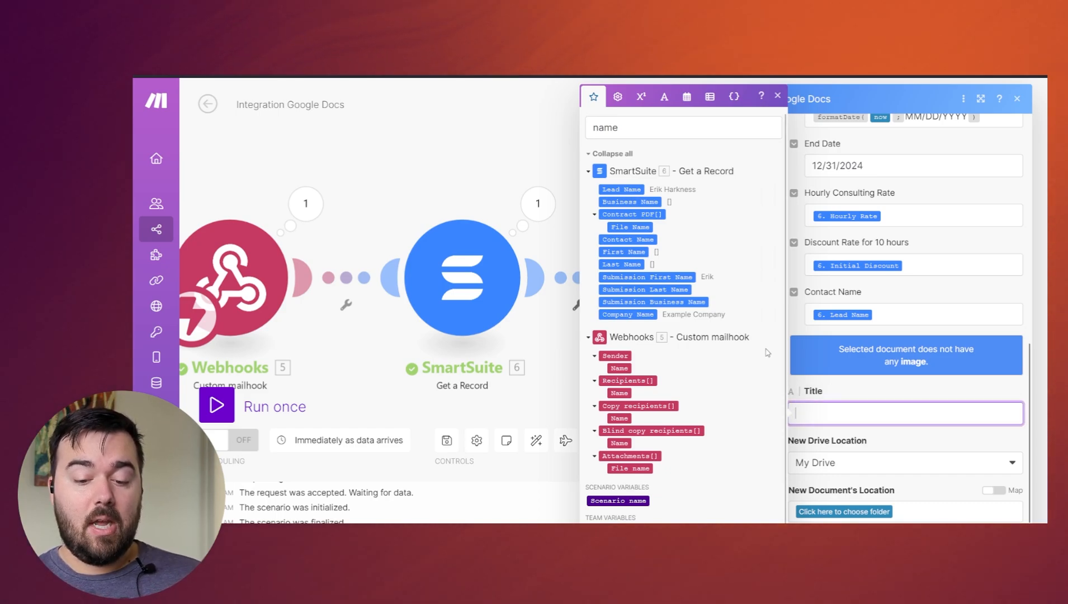
pyautogui.click(621, 189)
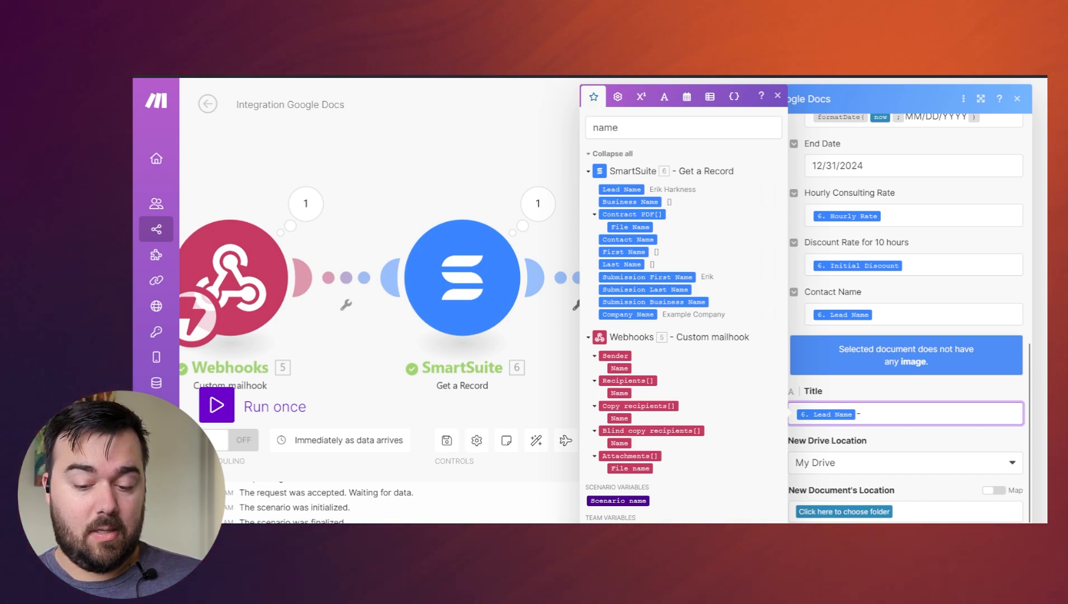
pyautogui.write('-Consul')
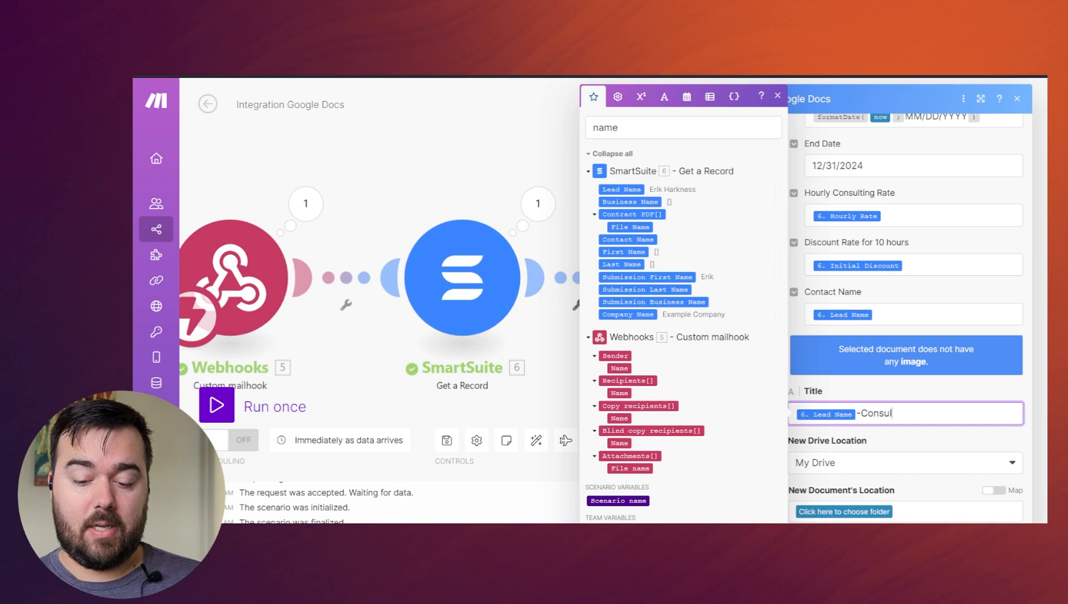
pyautogui.write('ting Contrac')
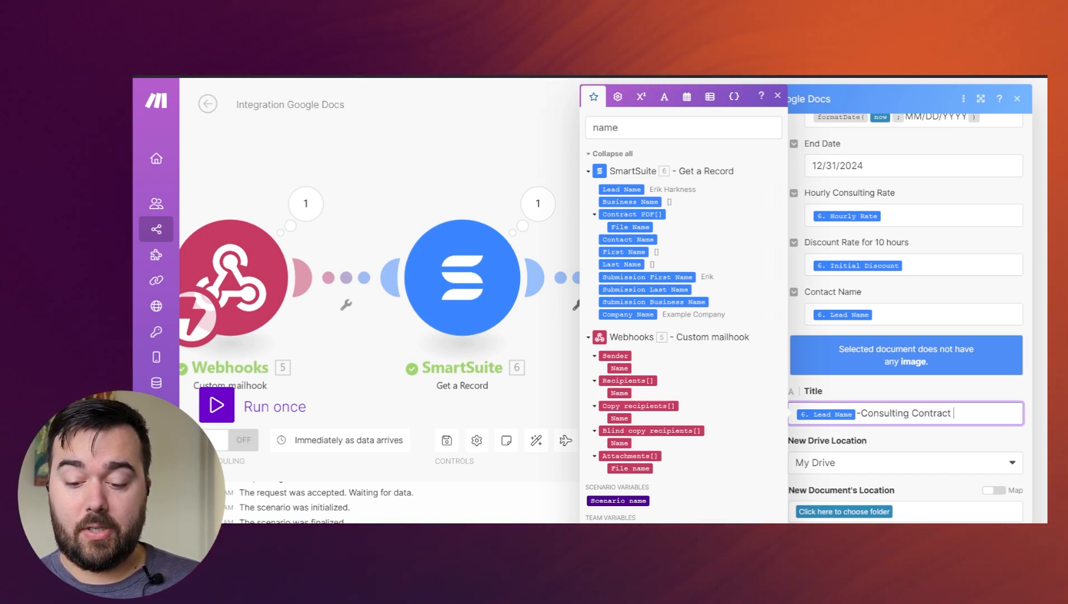
pyautogui.write('t')
# - Open the folder choice for the New Document's Location in My Drive and search for "test"
pyautogui.scroll(-1, 898, 475)
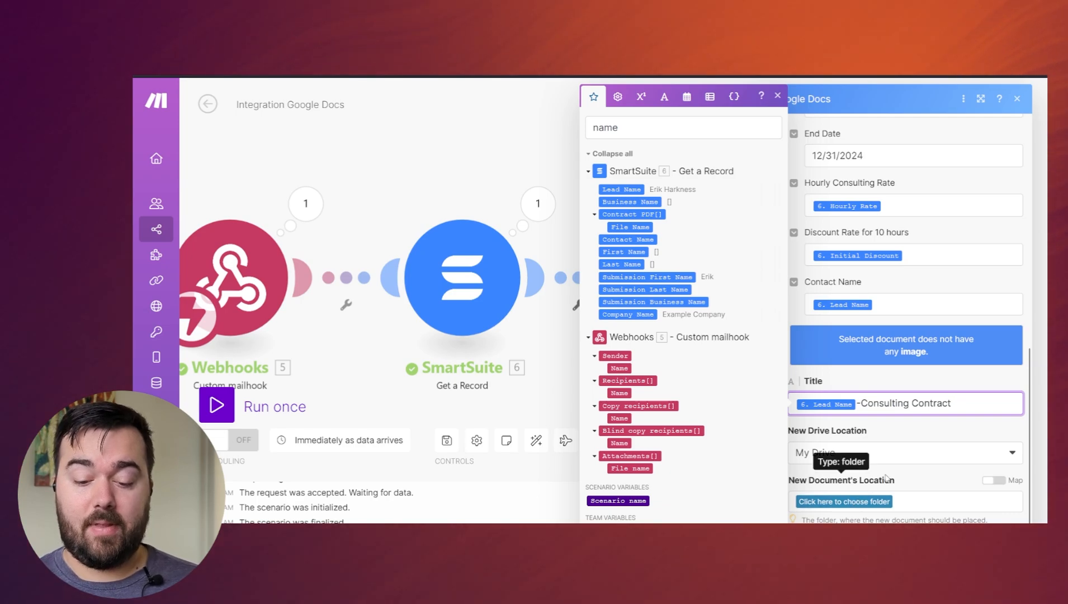
pyautogui.click(886, 479)
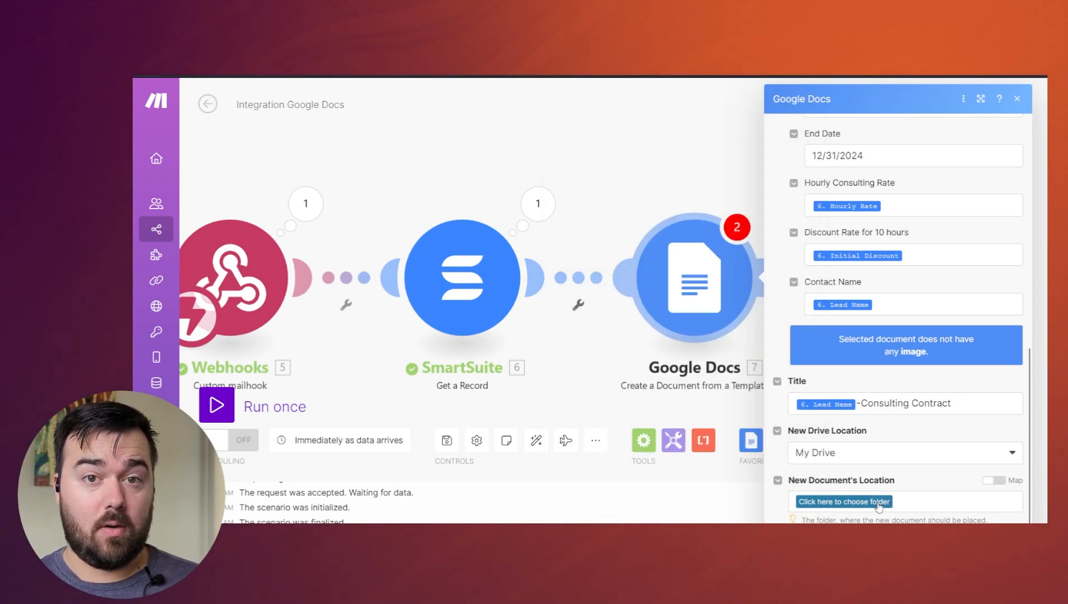
pyautogui.click(879, 501)
pyautogui.write('test')
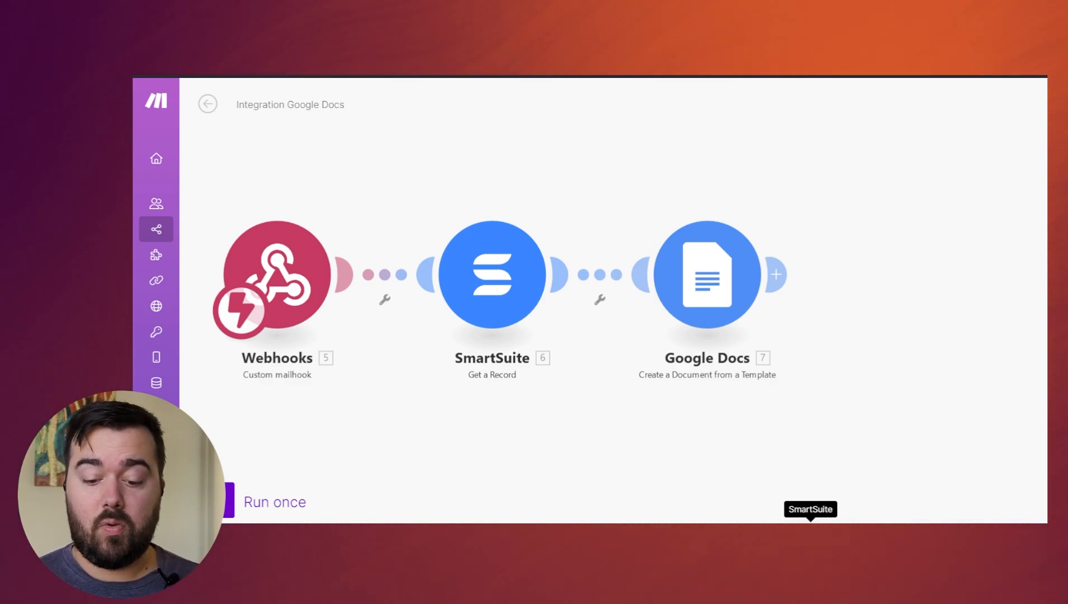
# - Add a SmartSuite Update a Record module after the Google Docs module
pyautogui.click(817, 520)
pyautogui.scroll(-4, 813, 418)
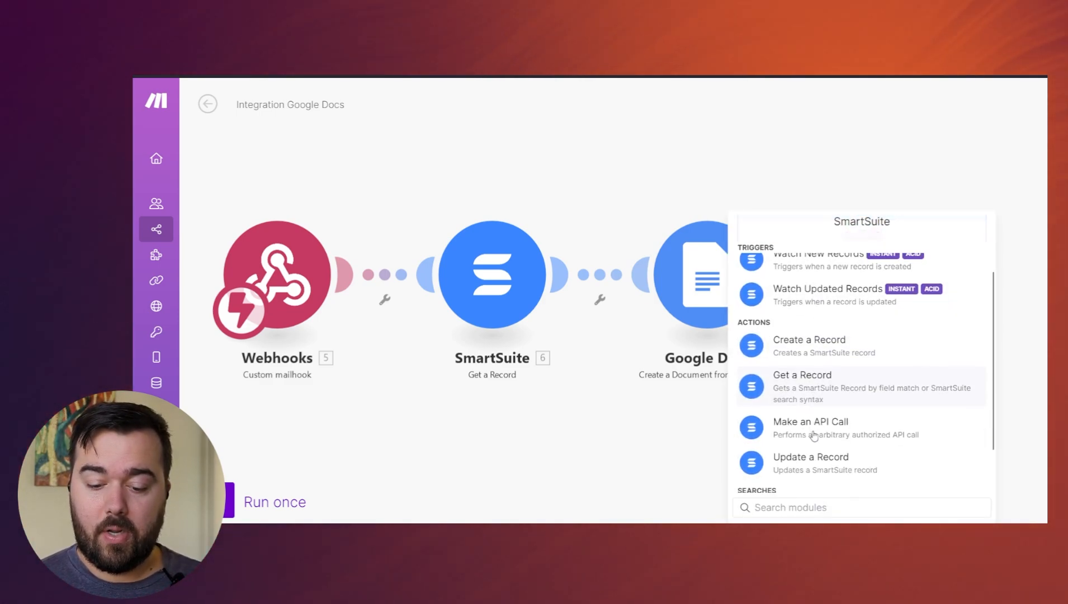
pyautogui.click(805, 407)
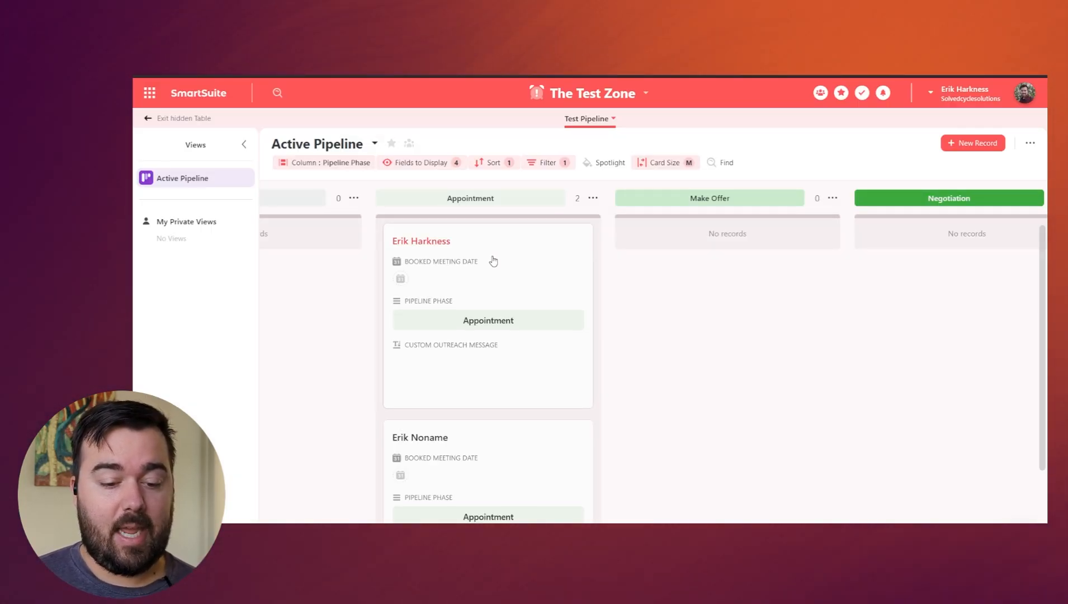
# - Switch to SmartSuite and examine the lead's record in the Test Pipeline table
pyautogui.click(498, 263)
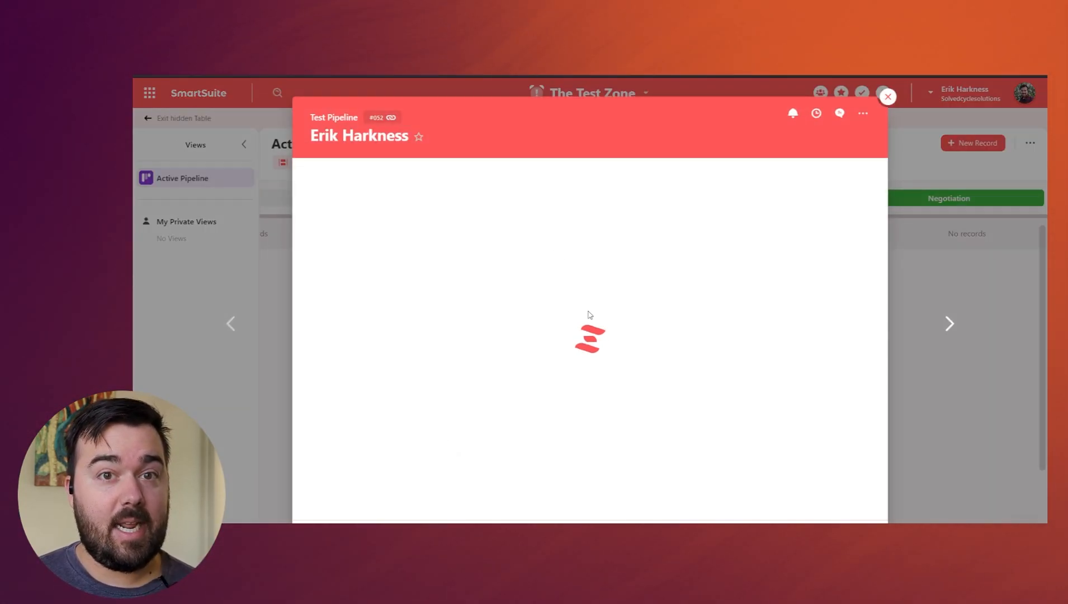
pyautogui.scroll(-10, 587, 317)
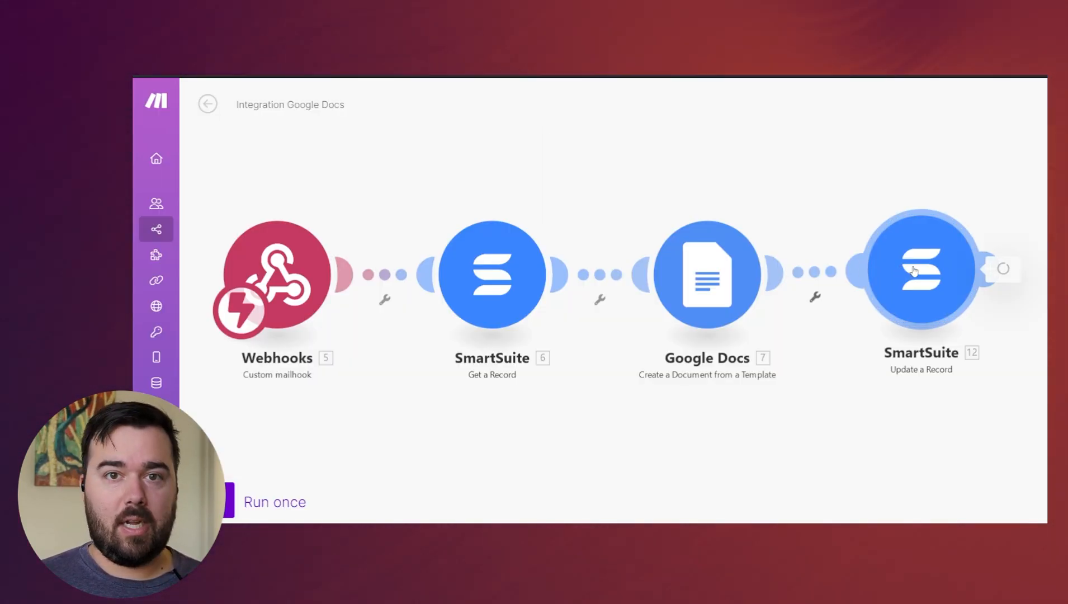
# - Back in Make, point the SmartSuite Update a Record module to The Test Zone solution and the Test Pipeline table
pyautogui.click(914, 271)
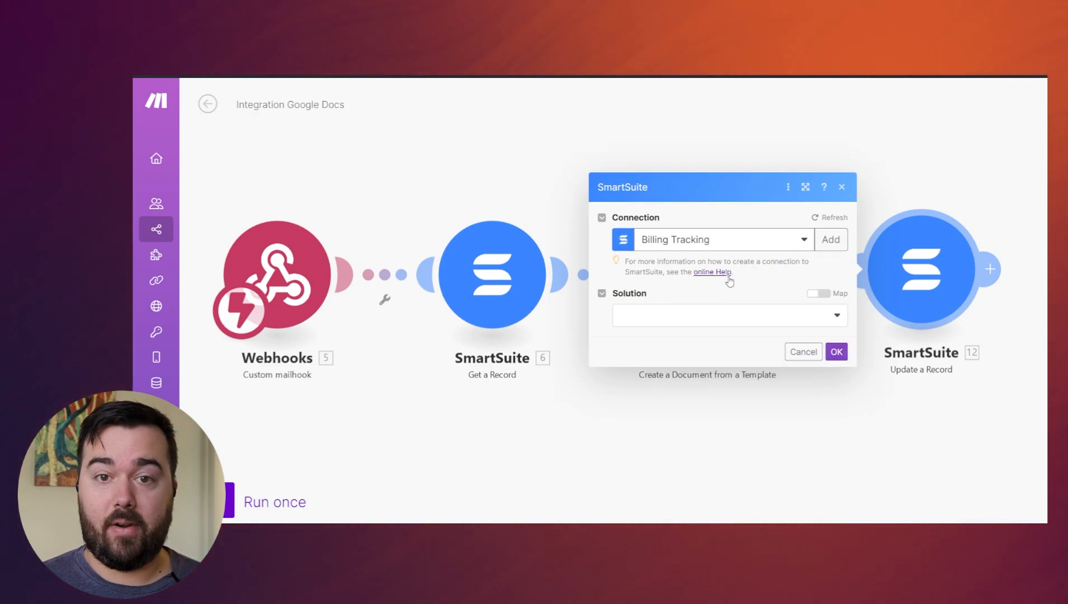
pyautogui.click(748, 320)
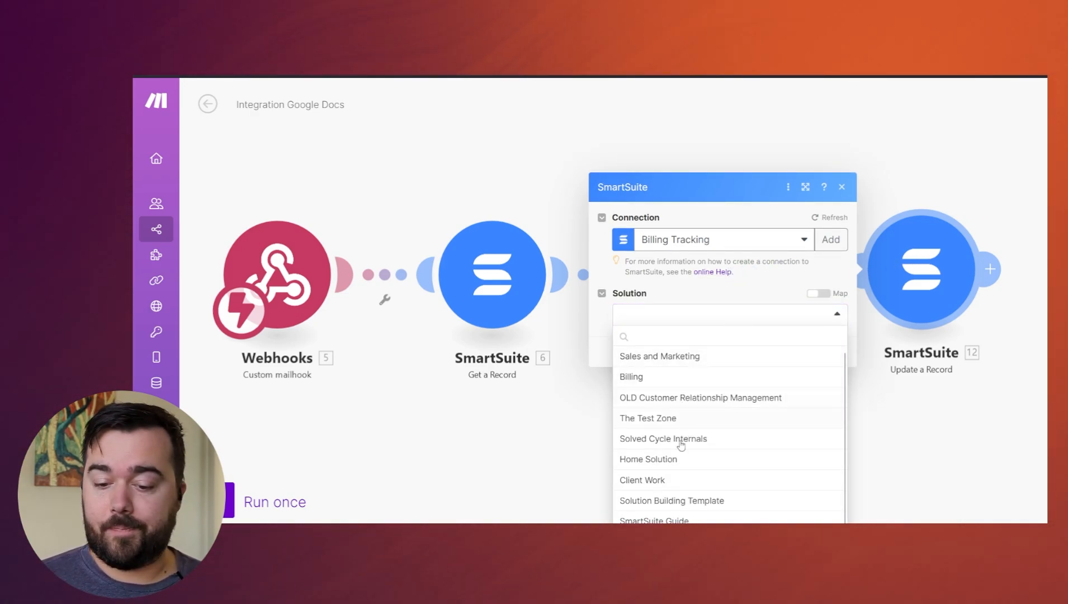
pyautogui.click(667, 418)
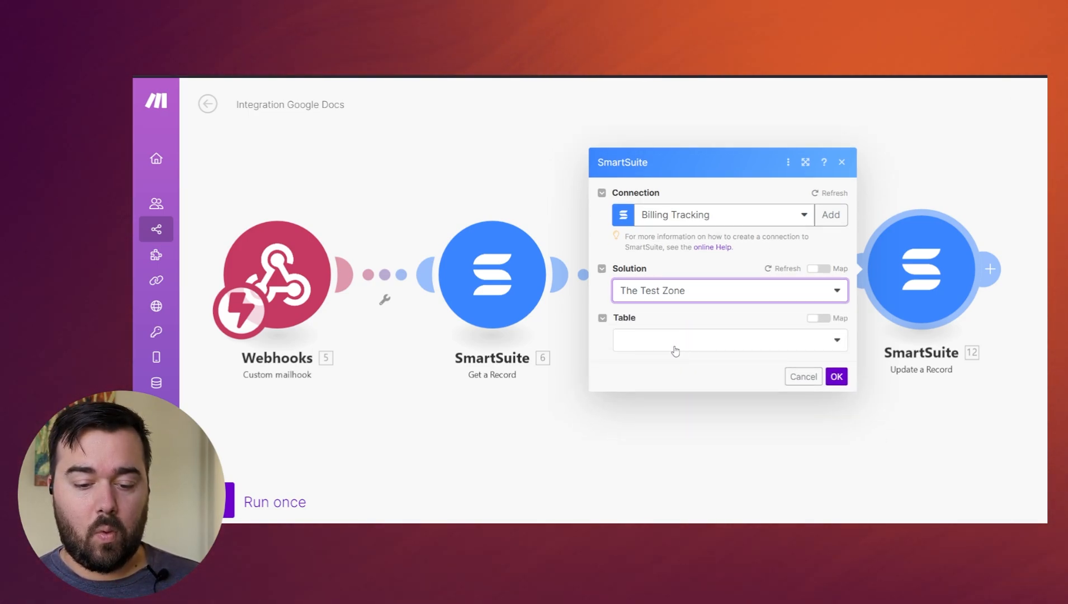
pyautogui.click(672, 345)
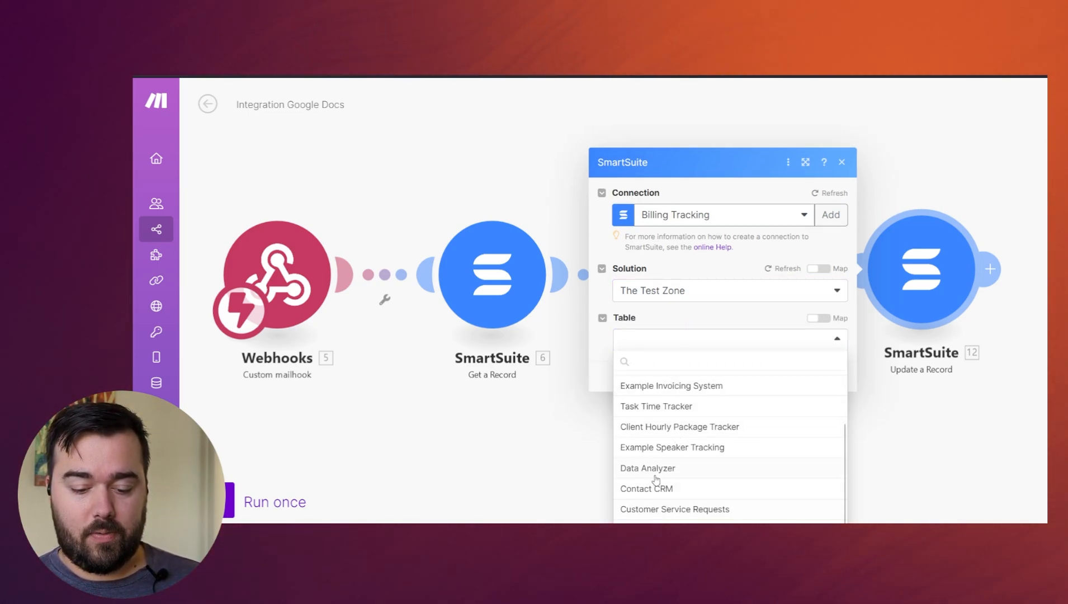
pyautogui.click(688, 517)
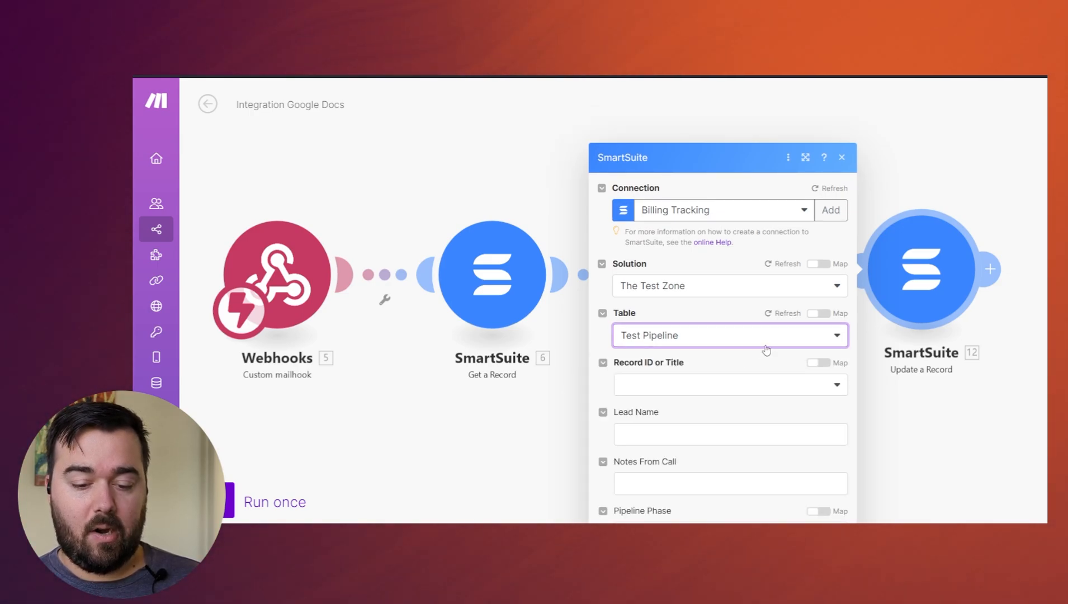
# - Enable mapping for Record ID or Title and map it to Lead Name from the SmartSuite Get a Record module
pyautogui.click(818, 304)
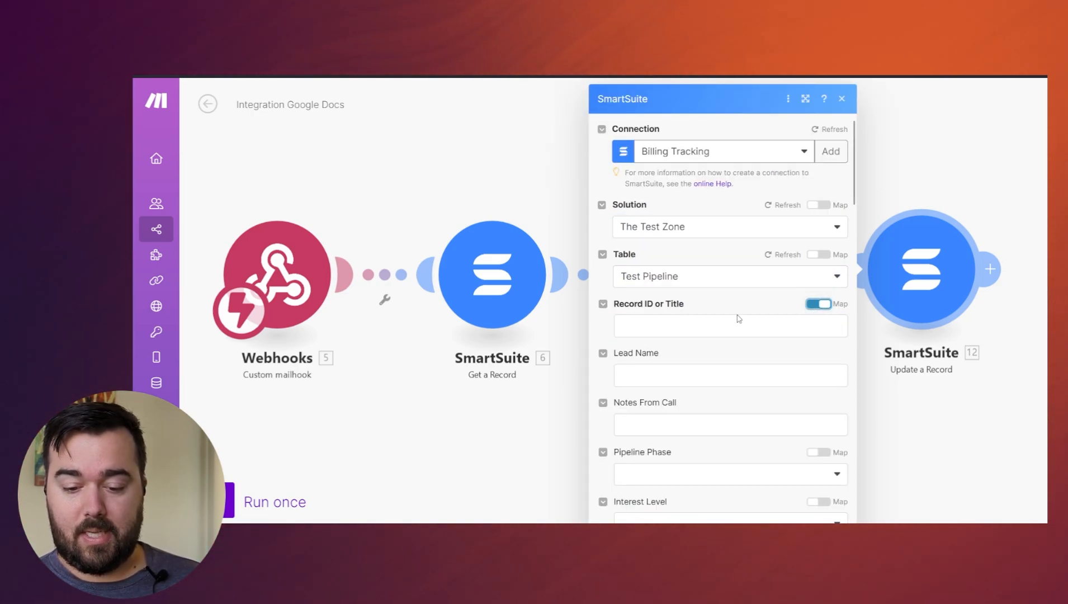
pyautogui.click(648, 326)
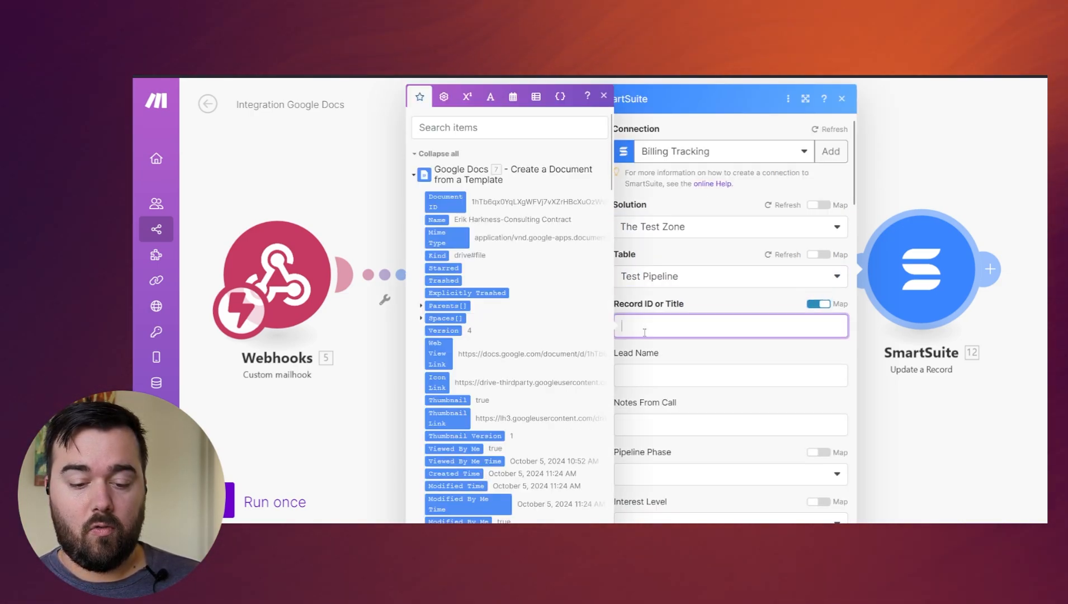
pyautogui.click(414, 174)
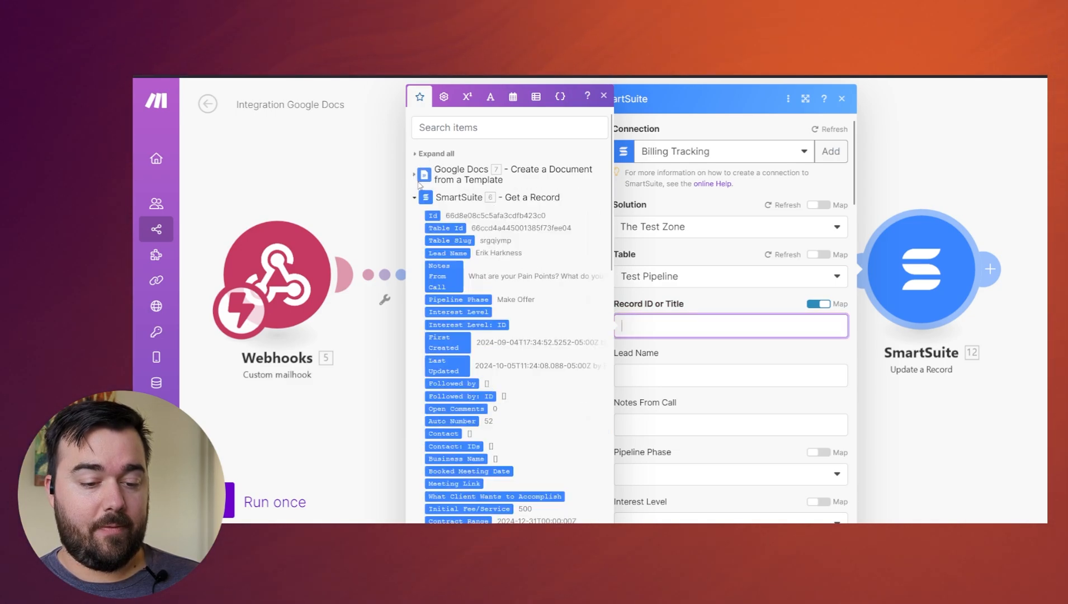
pyautogui.click(451, 252)
# - Set the Pipeline Phase to Negotiation in the Update a Record module
pyautogui.click(734, 476)
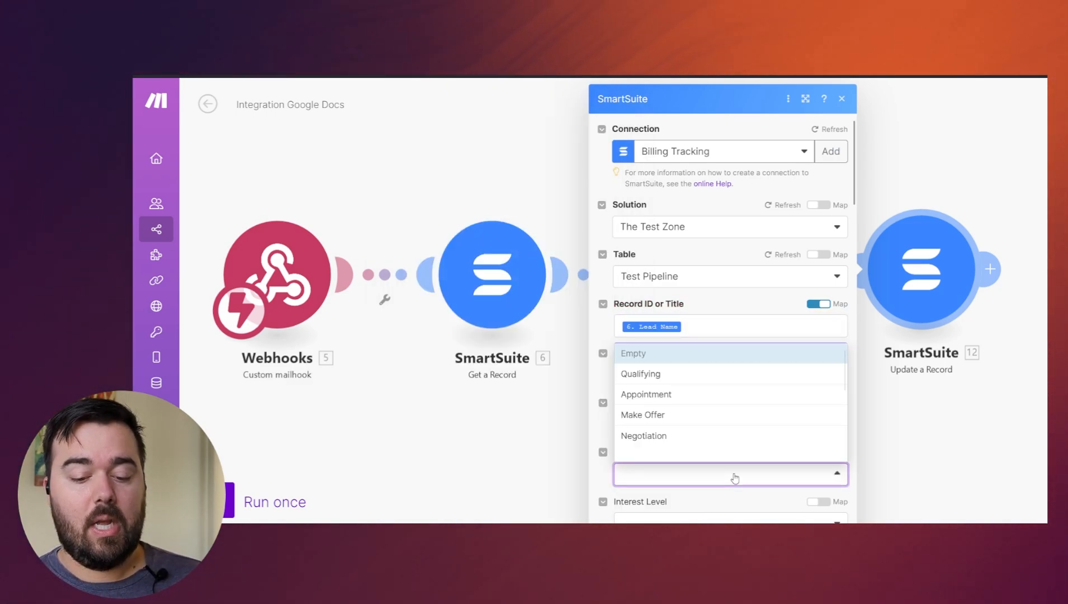
pyautogui.click(661, 435)
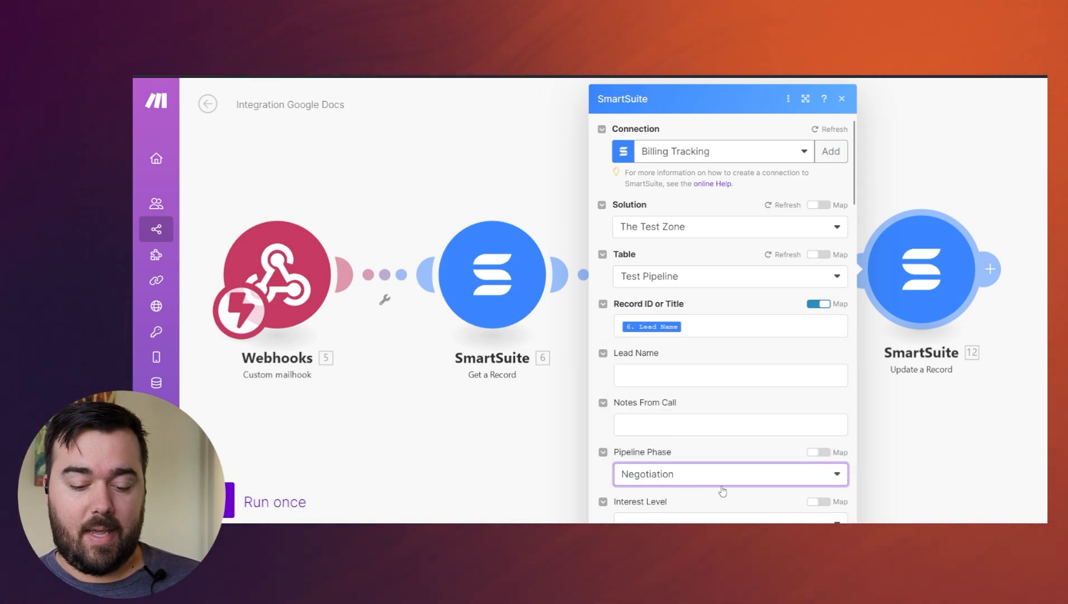
pyautogui.scroll(-12, 735, 498)
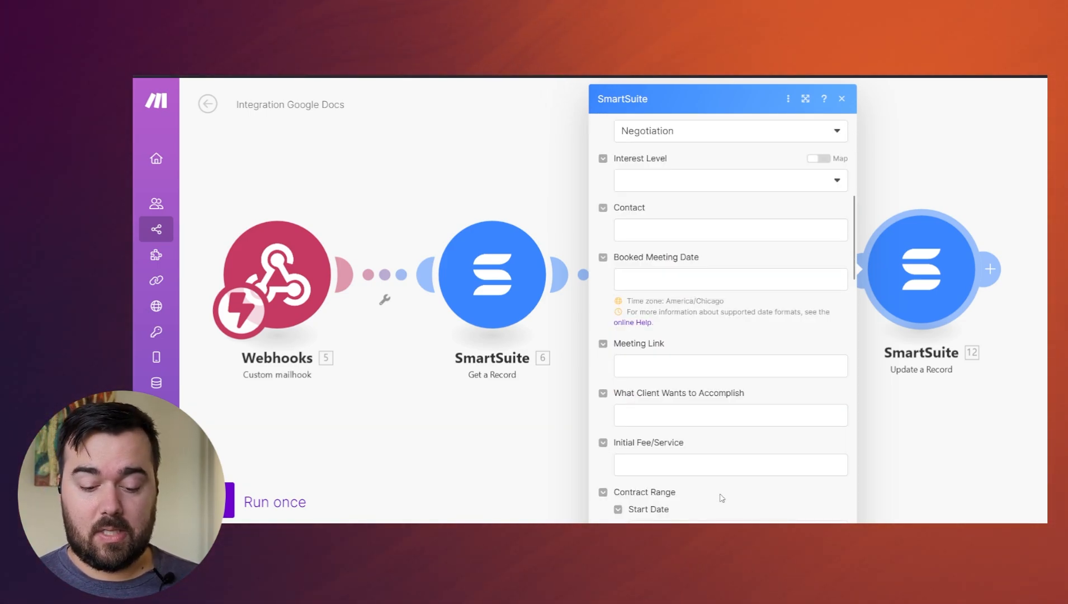
pyautogui.scroll(-4, 688, 497)
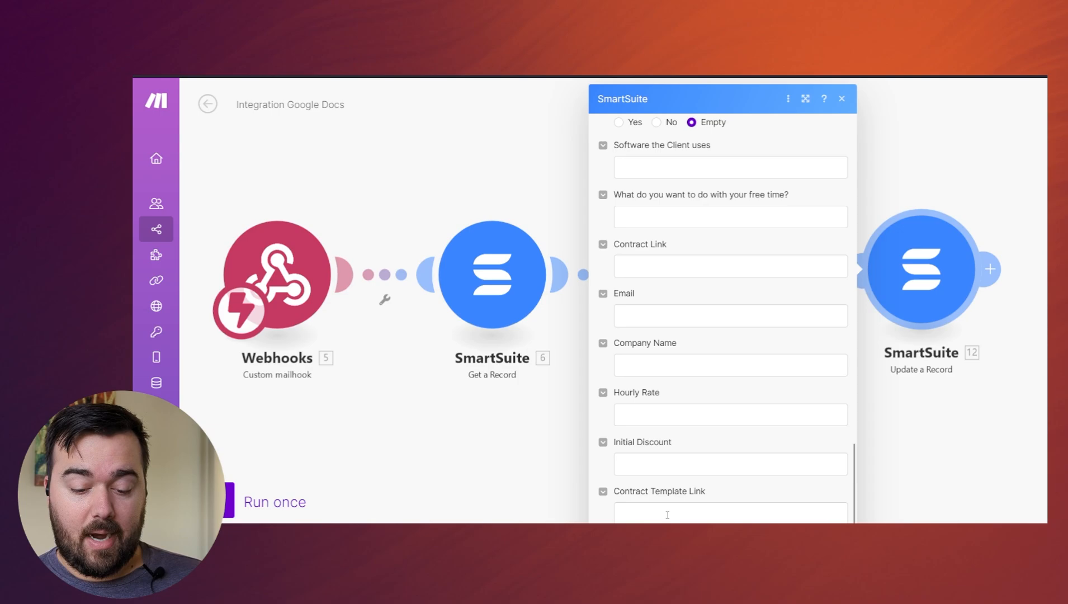
# - Map Contract Template Link to the Web View Link from the Google Docs Create a Document from a Template module and save the module
pyautogui.click(667, 514)
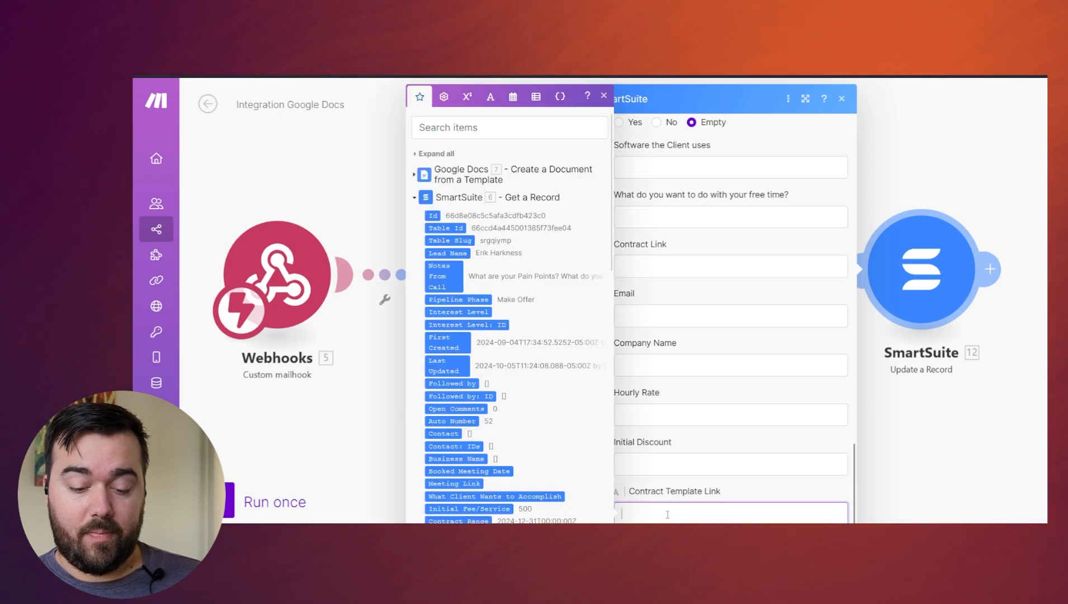
pyautogui.click(413, 176)
pyautogui.click(487, 123)
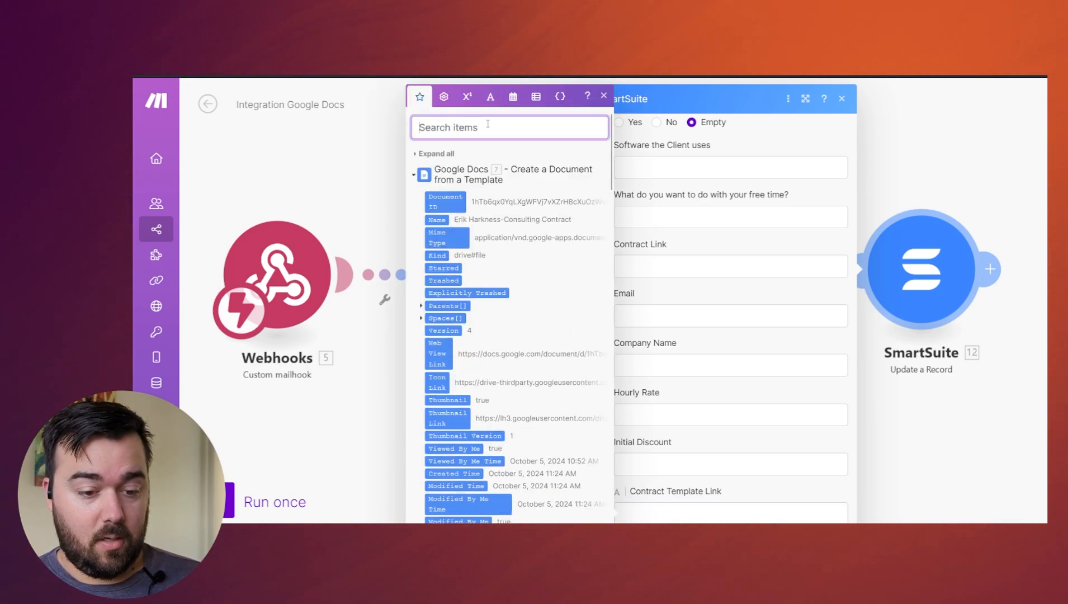
pyautogui.write('link')
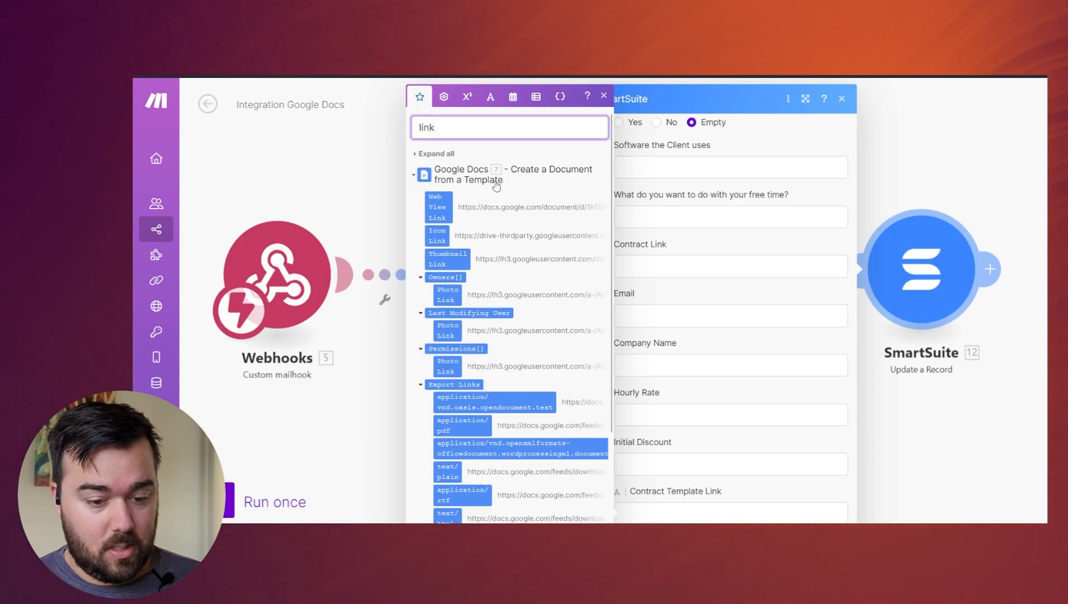
pyautogui.click(438, 208)
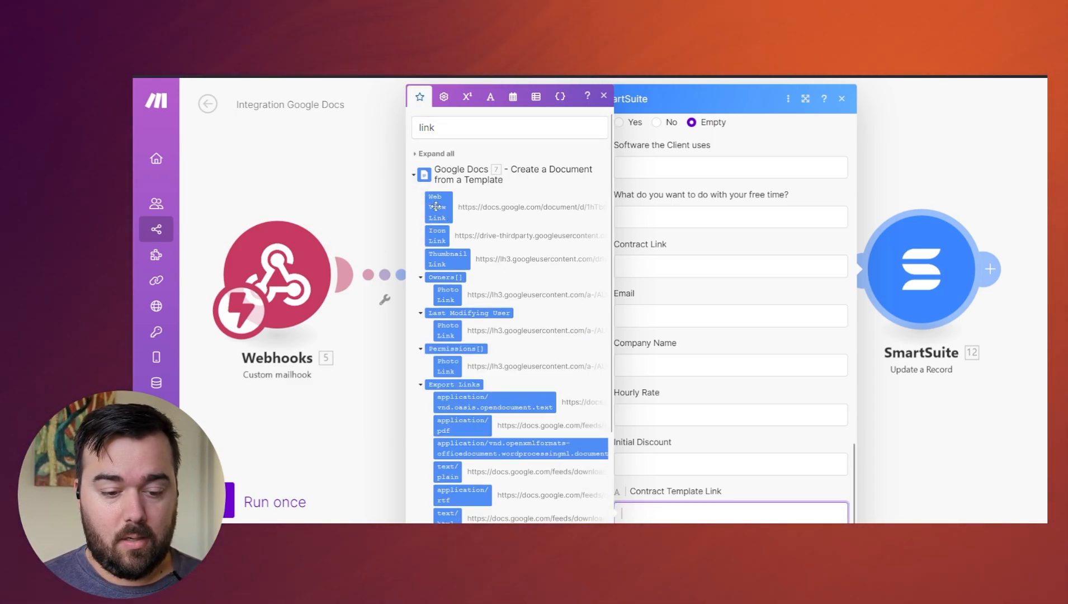
pyautogui.press('Return')
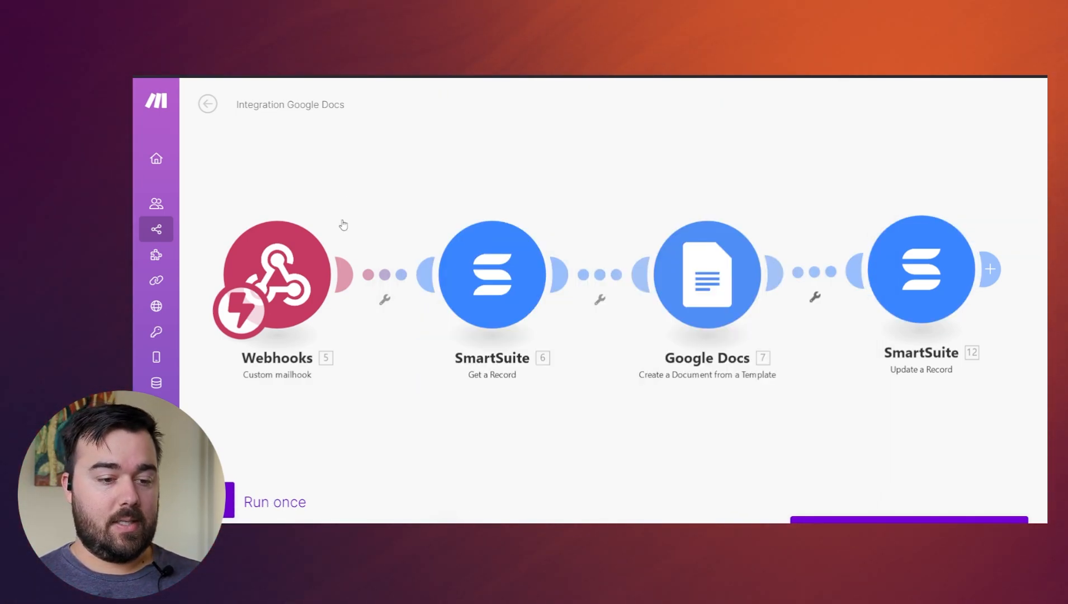
# - Run the scenario once, then switch to SmartSuite and move the lead's card from Appointment to Make Offer to trigger it
pyautogui.click(227, 503)
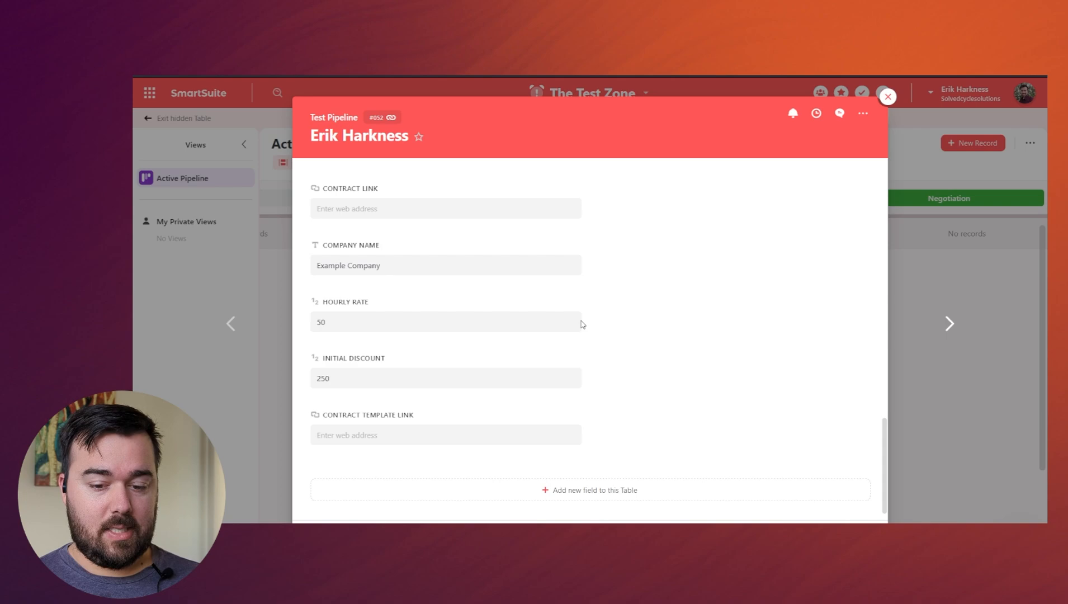
pyautogui.press('Escape')
pyautogui.moveTo(507, 266); pyautogui.dragTo(774, 274)
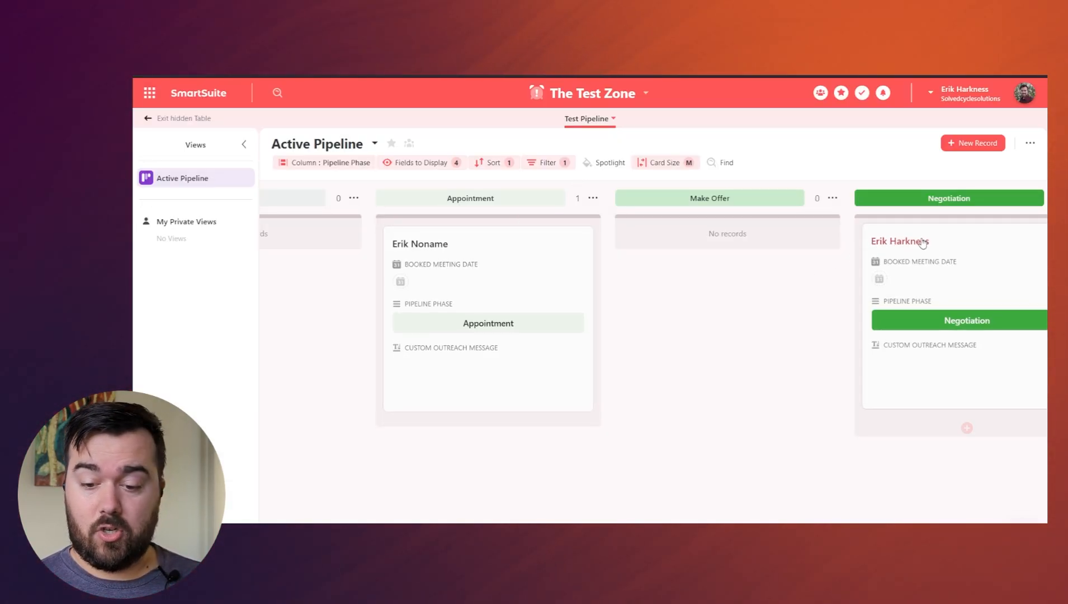
# - Open the lead's record in the Negotiation column and follow its Contract Template Link to the generated document
pyautogui.click(1003, 255)
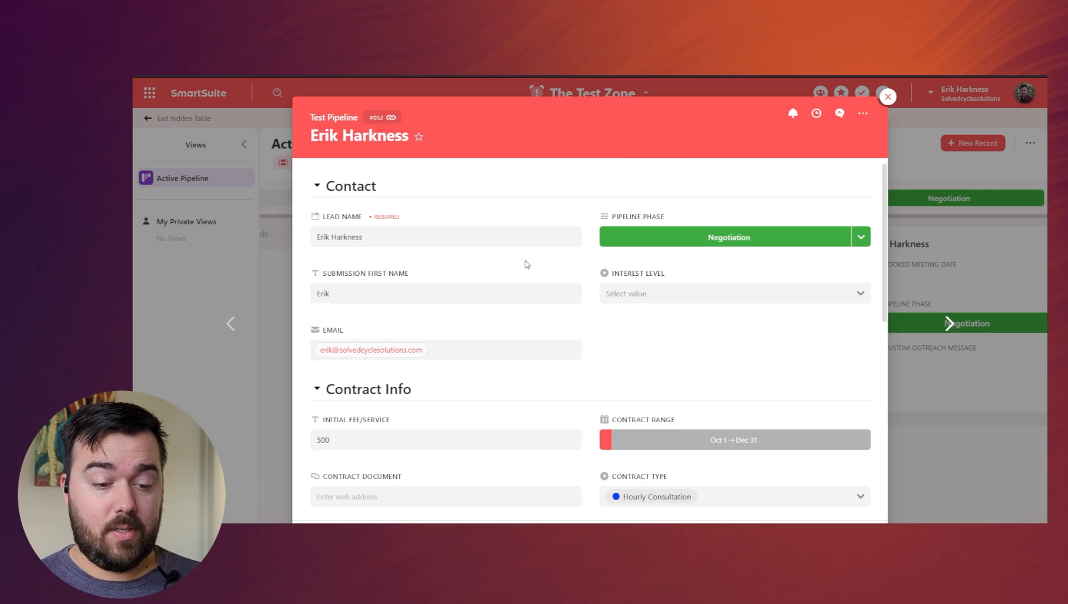
pyautogui.scroll(-10, 503, 336)
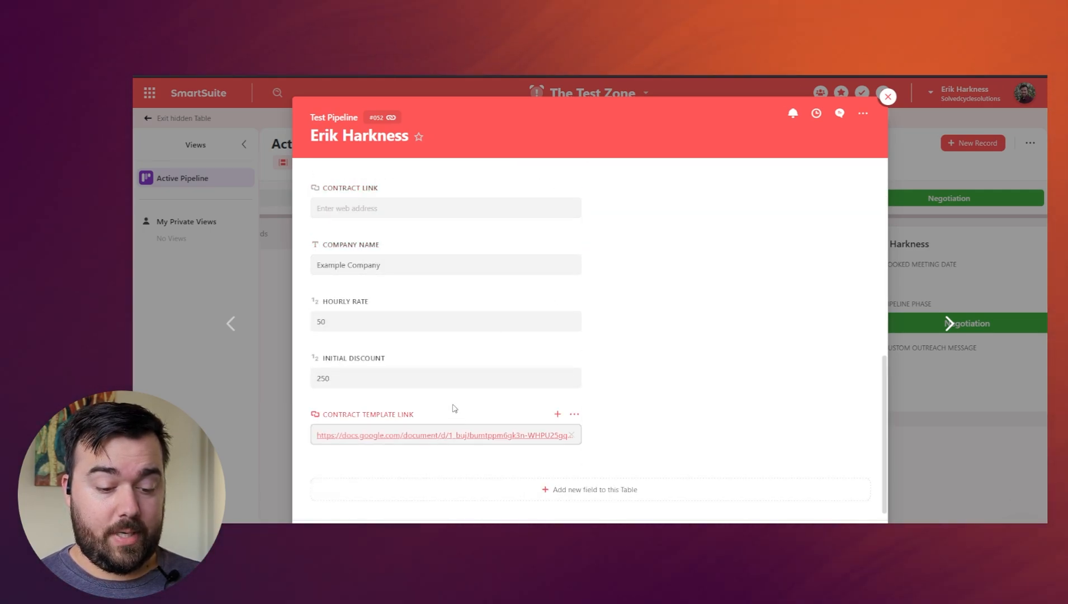
pyautogui.click(454, 439)
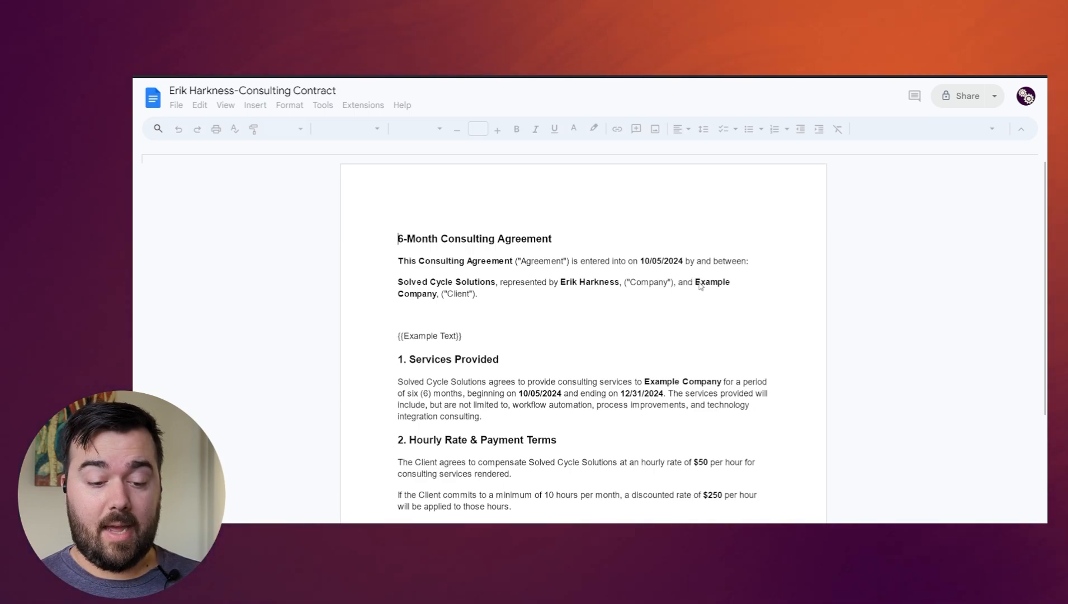
# - Examine the generated consulting contract's filled-in dates, company name, hourly rate, discount, client information and signature blocks
pyautogui.click(643, 261)
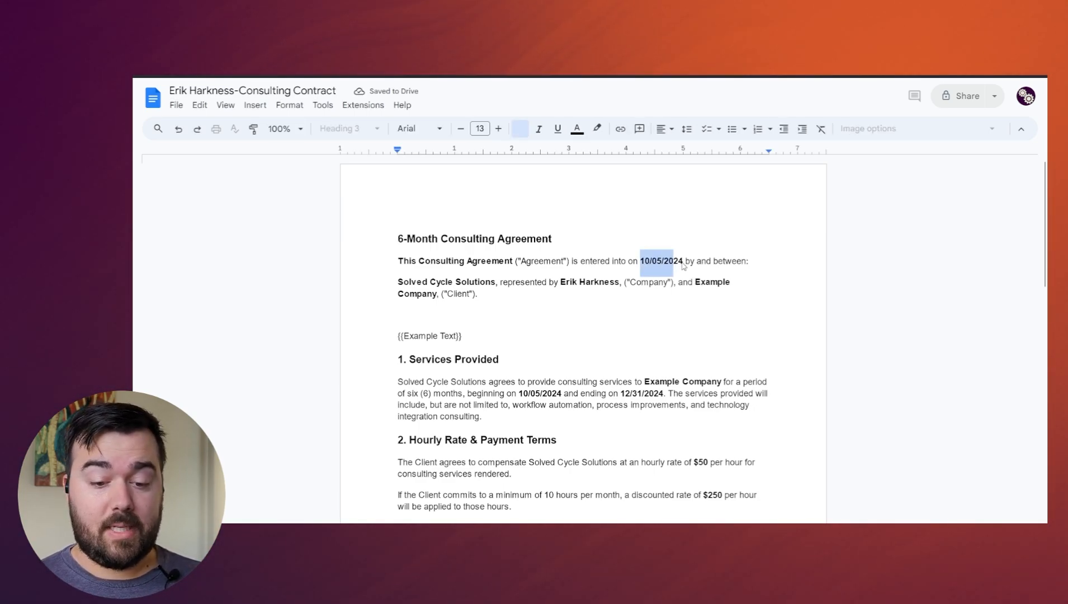
pyautogui.moveTo(704, 285); pyautogui.dragTo(710, 293)
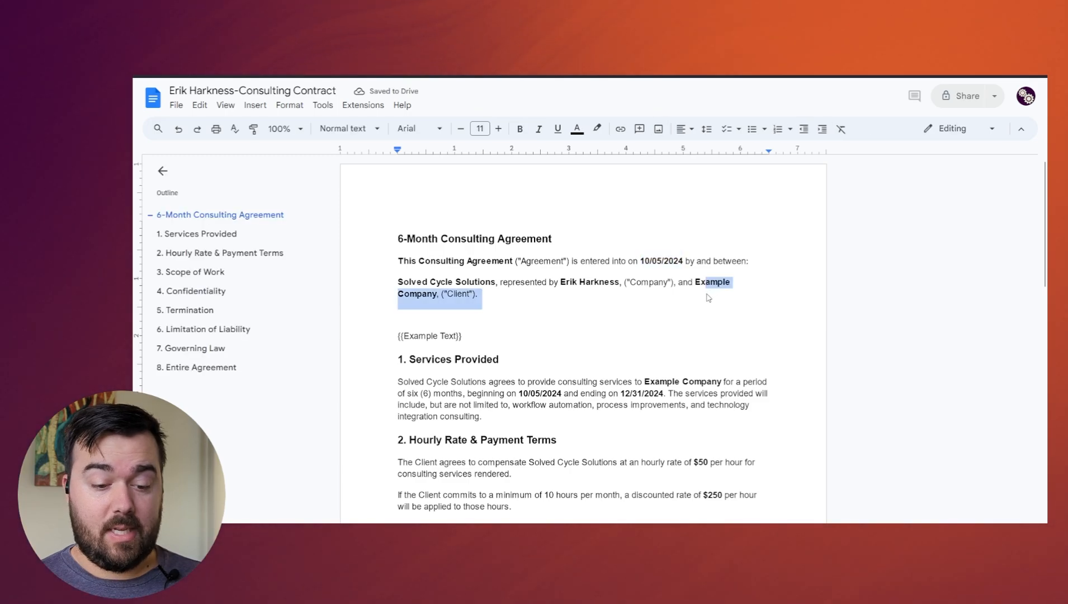
pyautogui.scroll(-1, 705, 294)
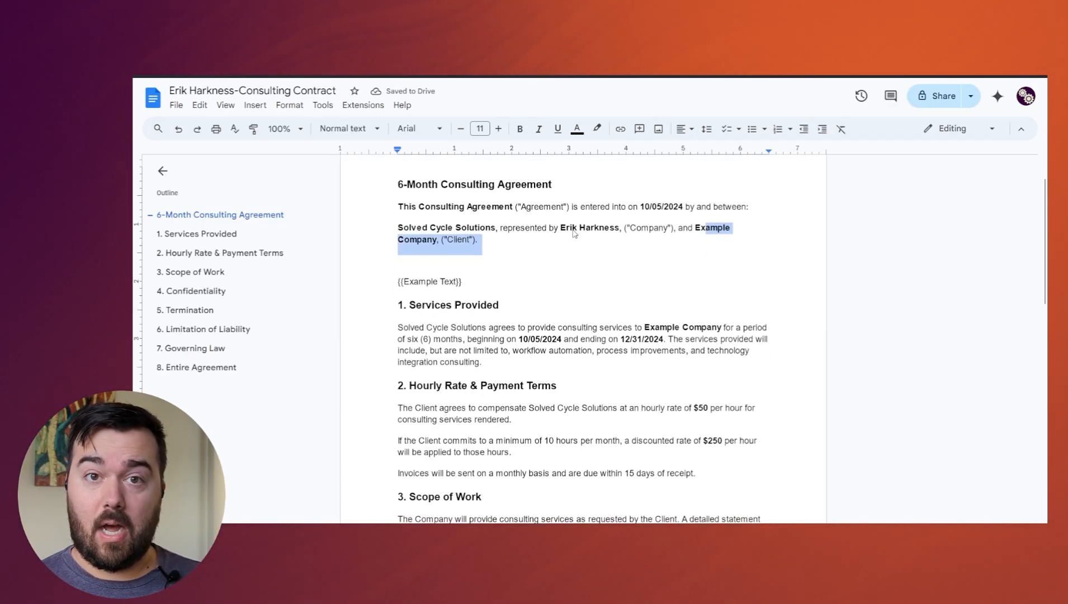
pyautogui.scroll(-1, 592, 254)
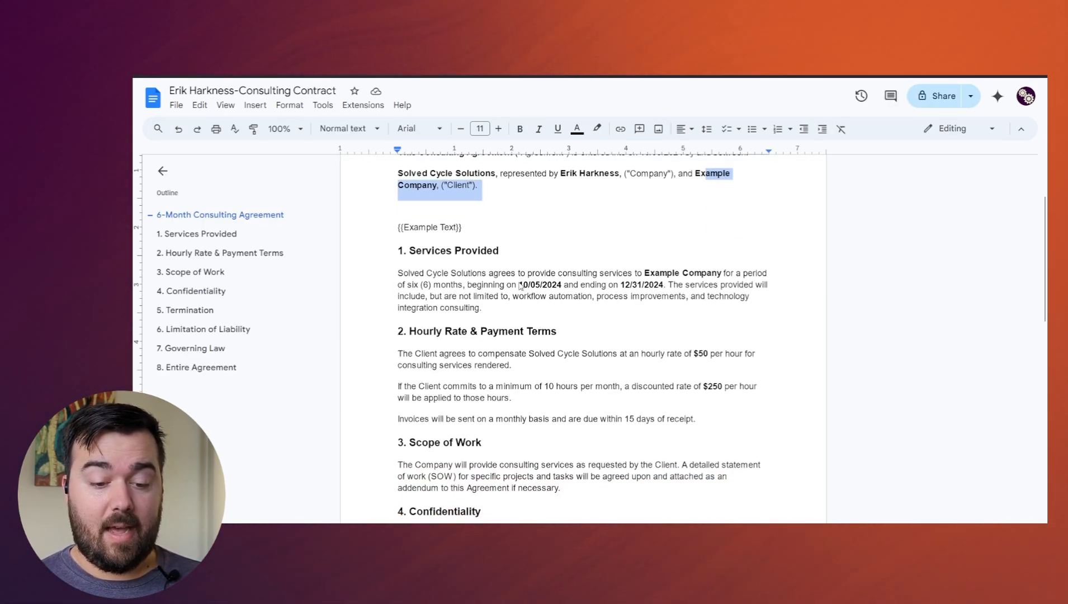
pyautogui.scroll(-2, 647, 298)
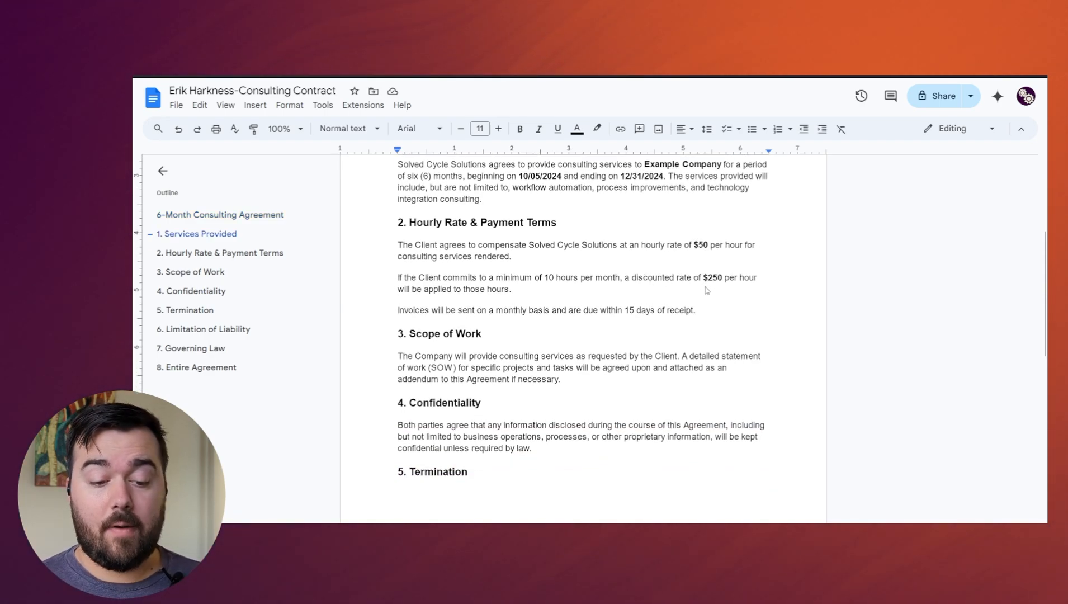
pyautogui.scroll(-1, 705, 293)
pyautogui.scroll(-9, 640, 335)
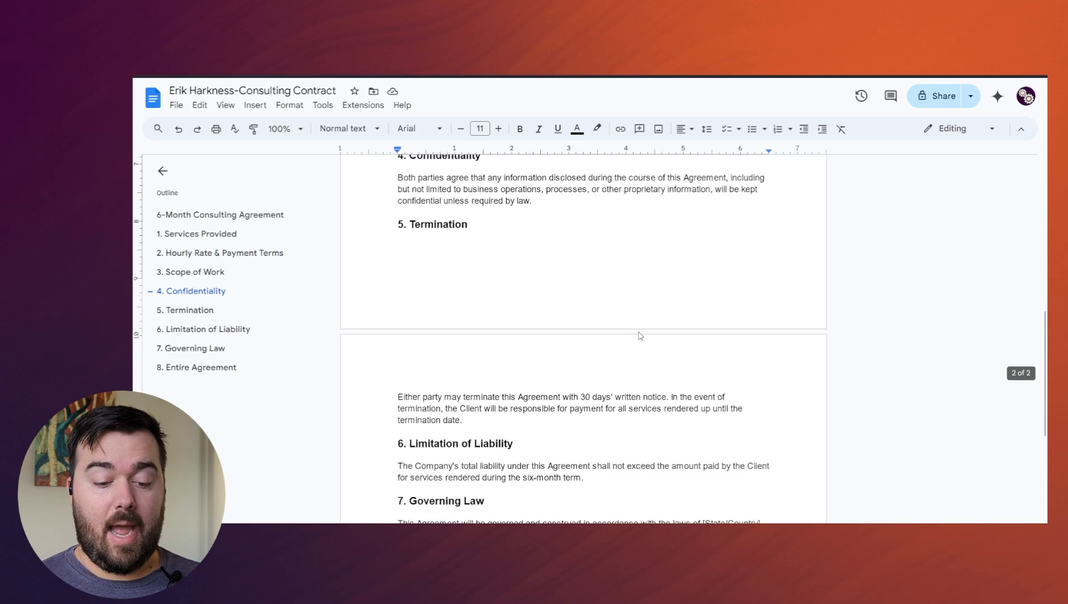
pyautogui.scroll(-2, 632, 332)
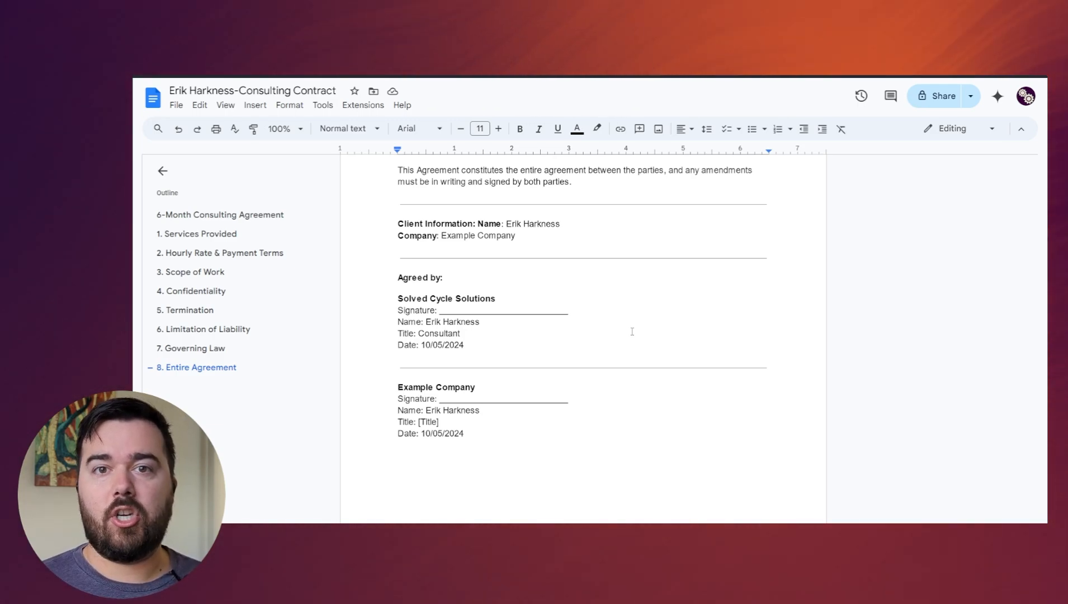
pyautogui.scroll(15, 632, 331)
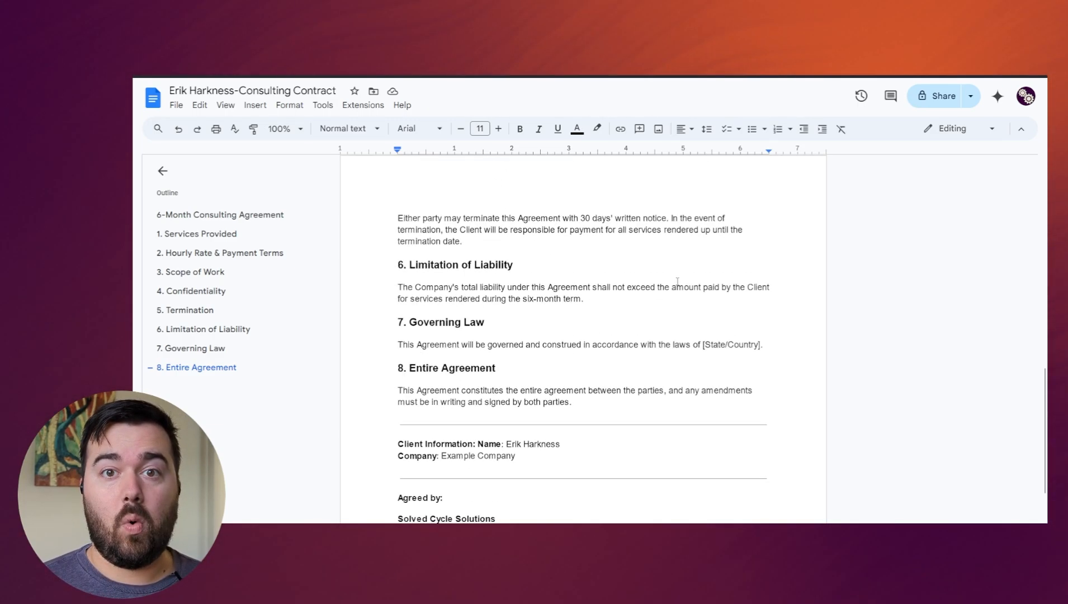